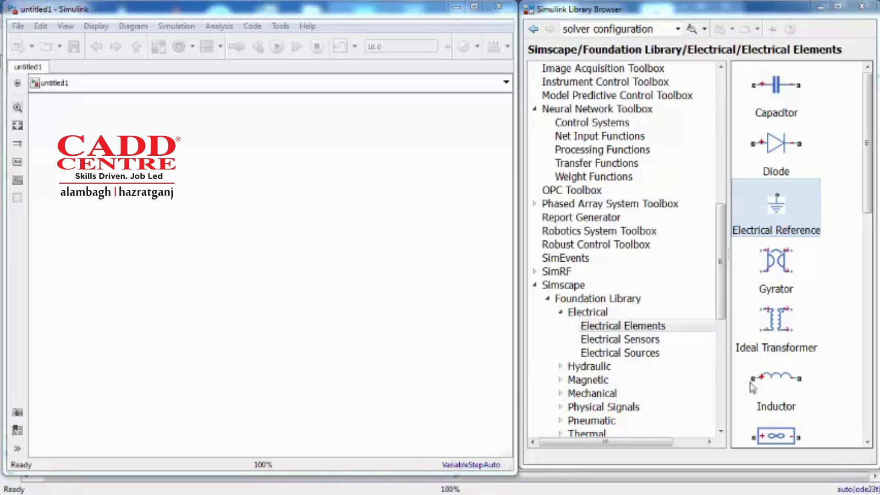
Add an Op-Amp, a Resistor and an Electrical Reference block from Simscape's Electrical Elements library to the model.
{"action": "left_click", "coordinate": [674, 314]}
{"action": "scroll", "coordinate": [853, 343], "scroll_direction": "down", "scroll_amount": 3}
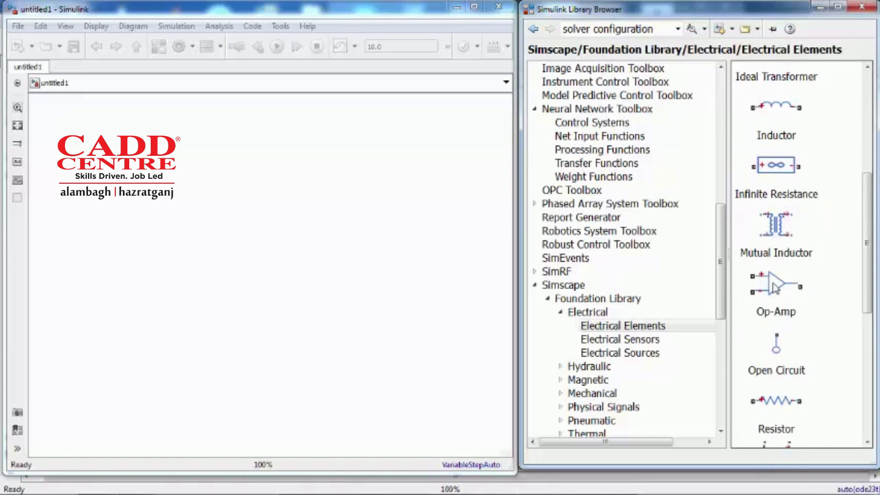
{"action": "left_click_drag", "start_coordinate": [774, 288], "coordinate": [336, 248]}
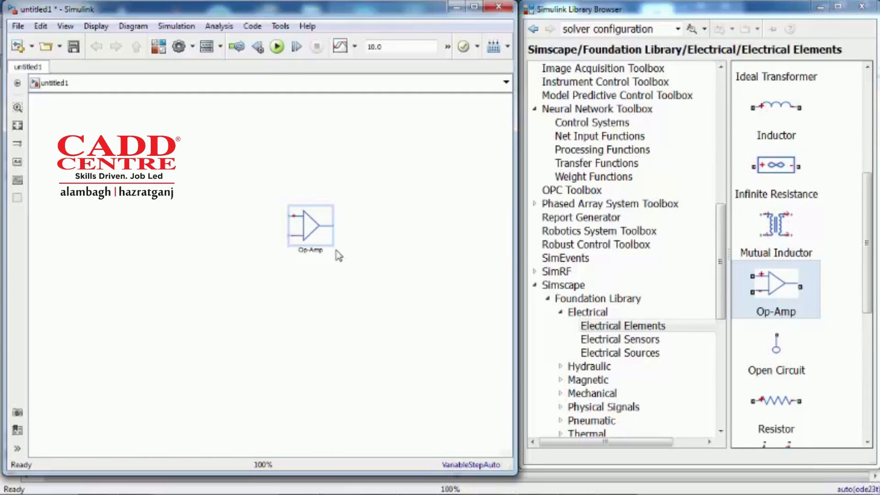
{"action": "left_click", "coordinate": [785, 402]}
{"action": "left_click_drag", "start_coordinate": [785, 403], "coordinate": [283, 173]}
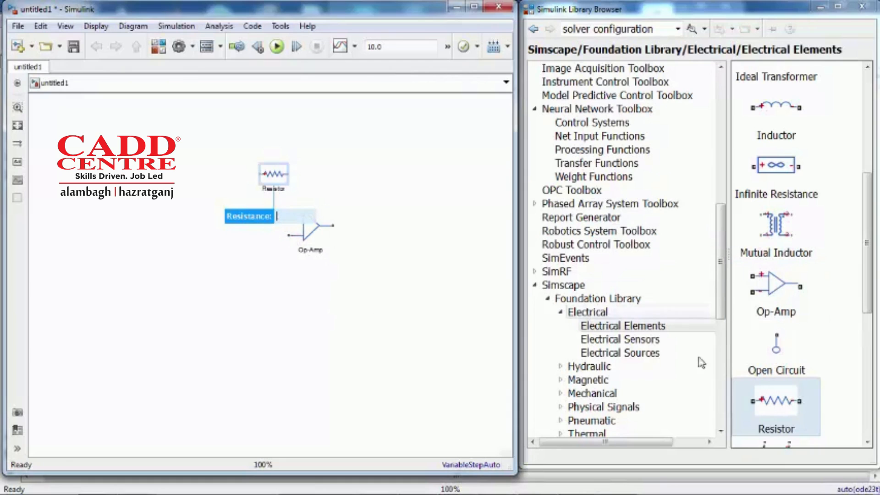
{"action": "scroll", "coordinate": [797, 371], "scroll_direction": "up", "scroll_amount": 5}
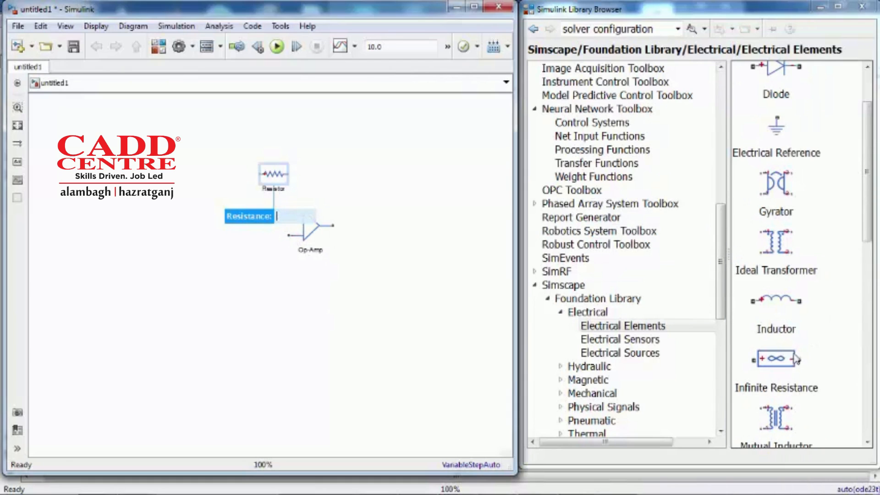
{"action": "left_click_drag", "start_coordinate": [782, 149], "coordinate": [281, 295]}
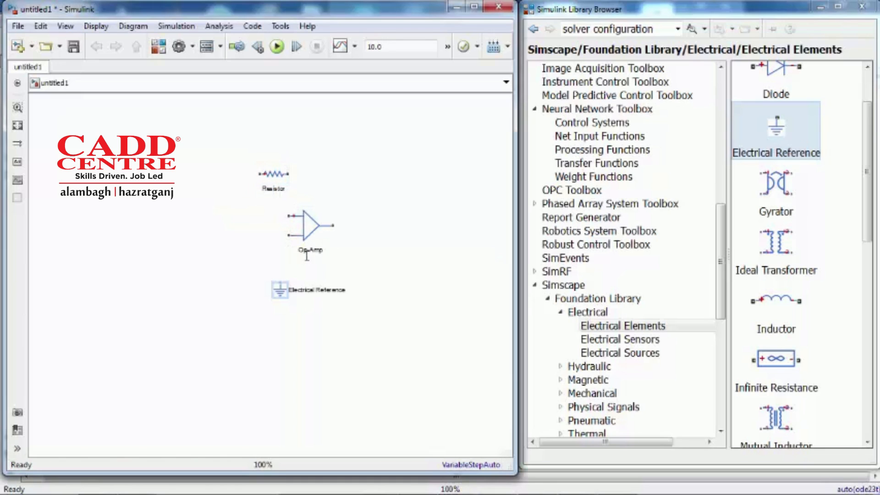
Flip the Op-Amp block up-down.
{"action": "left_click", "coordinate": [307, 234]}
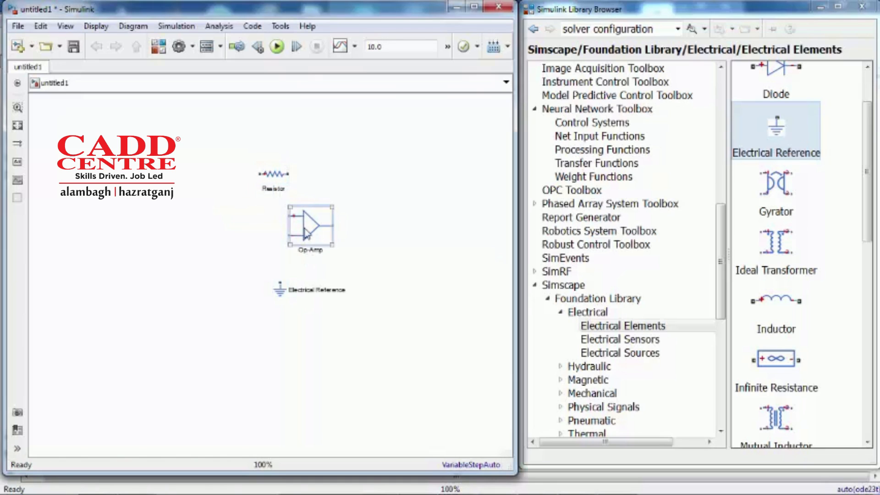
{"action": "right_click", "coordinate": [307, 234]}
{"action": "mouse_move", "coordinate": [373, 196]}
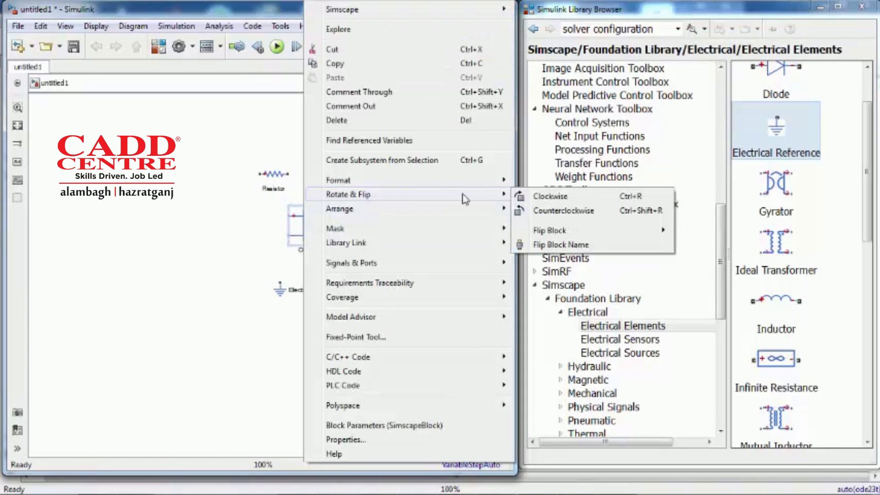
{"action": "mouse_move", "coordinate": [567, 228]}
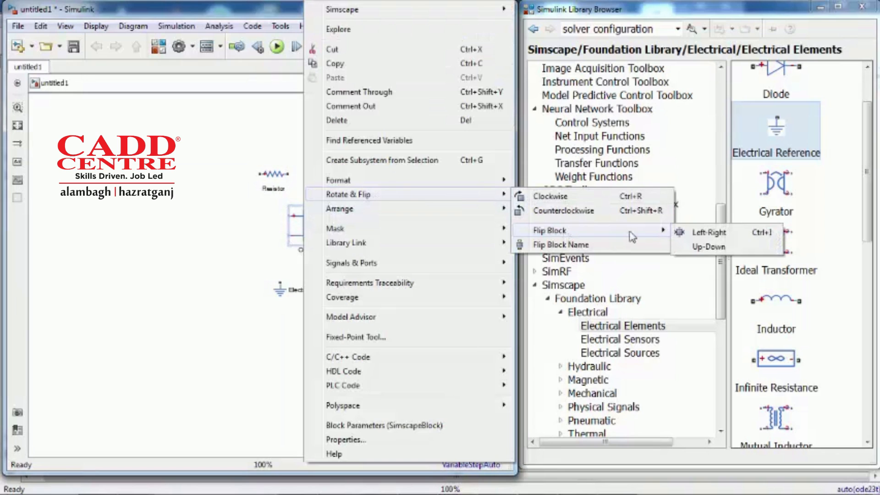
{"action": "left_click", "coordinate": [700, 248]}
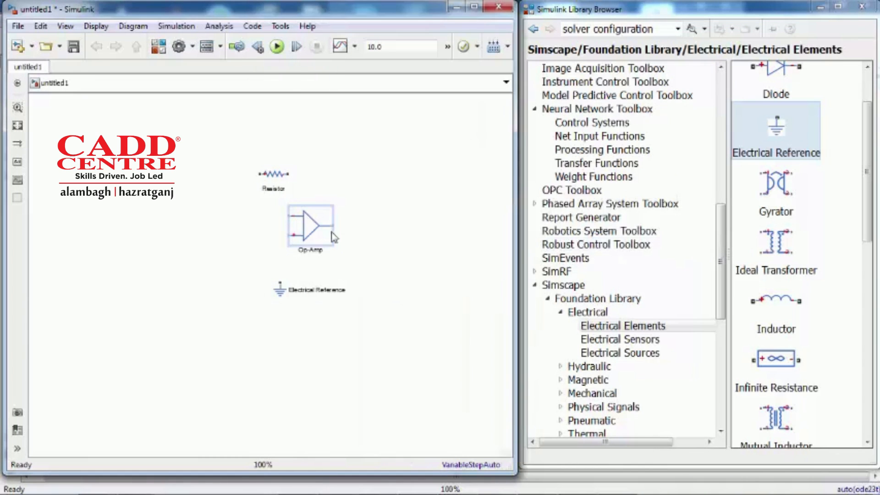
Connect the Op-Amp's positive input to the Electrical Reference, and place the Resistor before its negative input and wire them together.
{"action": "scroll", "coordinate": [302, 227], "scroll_direction": "up", "scroll_amount": 2}
{"action": "scroll", "coordinate": [302, 227], "scroll_direction": "up", "scroll_amount": 2}
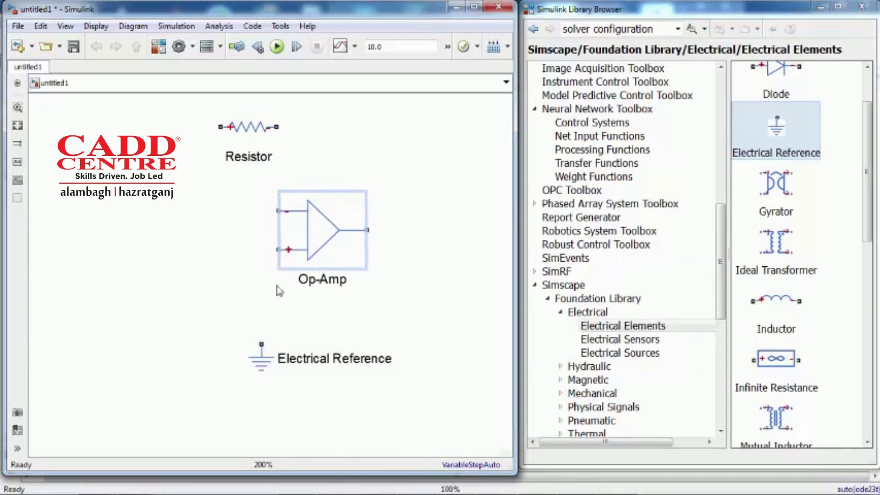
{"action": "mouse_move", "coordinate": [275, 249]}
{"action": "left_mouse_down"}
{"action": "mouse_move", "coordinate": [236, 285]}
{"action": "mouse_move", "coordinate": [261, 344]}
{"action": "left_mouse_up"}
{"action": "mouse_move", "coordinate": [240, 137]}
{"action": "left_mouse_down"}
{"action": "mouse_move", "coordinate": [228, 137]}
{"action": "mouse_move", "coordinate": [196, 169]}
{"action": "mouse_move", "coordinate": [190, 209]}
{"action": "mouse_move", "coordinate": [287, 212]}
{"action": "left_mouse_up"}
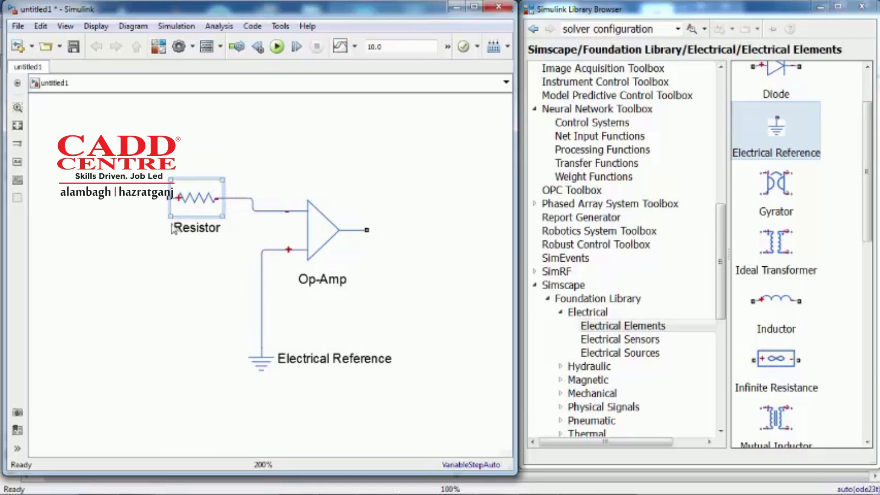
Duplicate the Resistor and place the copy above the Op-Amp.
{"action": "left_click", "coordinate": [182, 197]}
{"action": "left_click_drag", "start_coordinate": [205, 207], "coordinate": [345, 137]}
{"action": "left_click", "coordinate": [199, 199]}
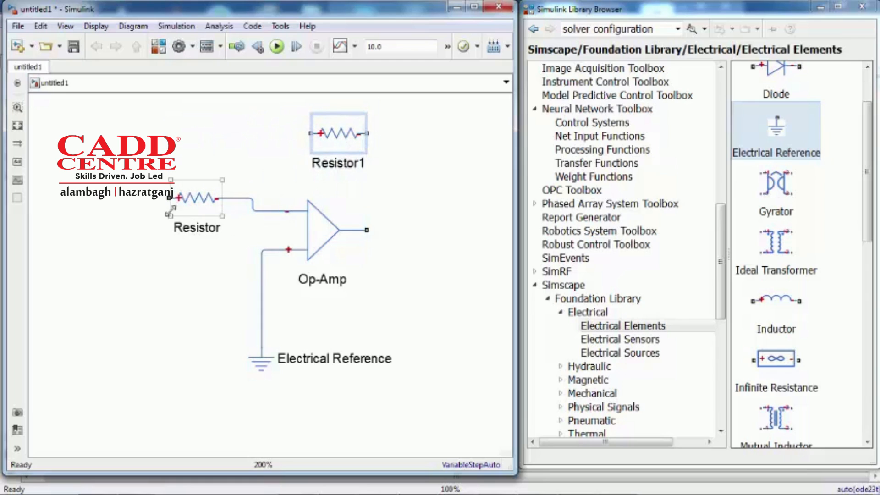
Add an AC Voltage Source from the Electrical Sources library and connect its positive terminal to the input Resistor's positive terminal.
{"action": "left_click_drag", "start_coordinate": [168, 198], "coordinate": [134, 198]}
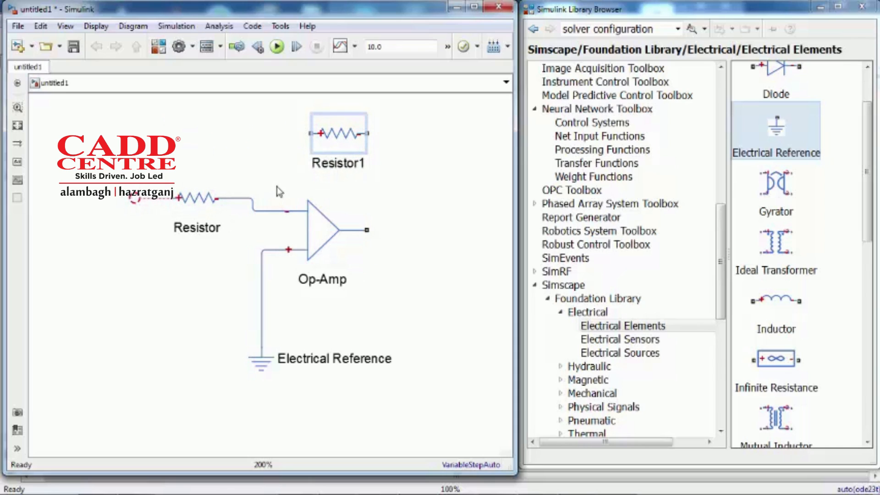
{"action": "left_click", "coordinate": [292, 215]}
{"action": "left_click", "coordinate": [452, 242]}
{"action": "left_click", "coordinate": [633, 358]}
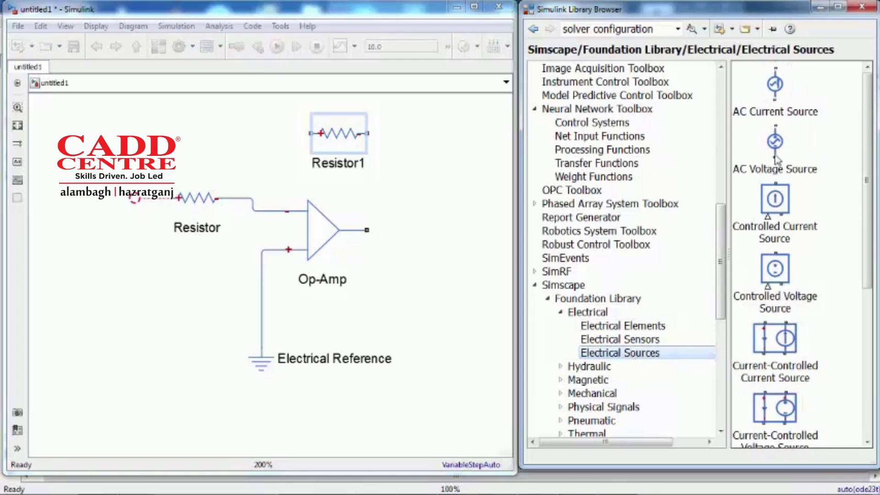
{"action": "left_click_drag", "start_coordinate": [776, 155], "coordinate": [123, 298]}
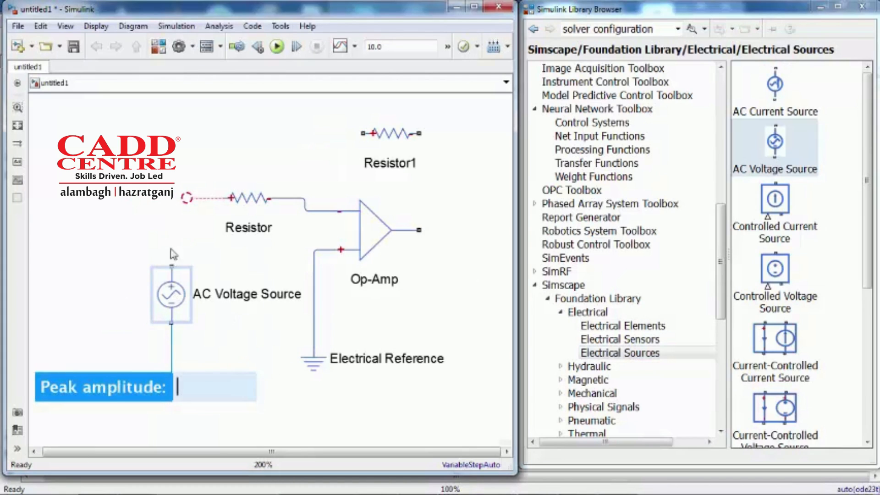
{"action": "left_click_drag", "start_coordinate": [173, 265], "coordinate": [178, 200]}
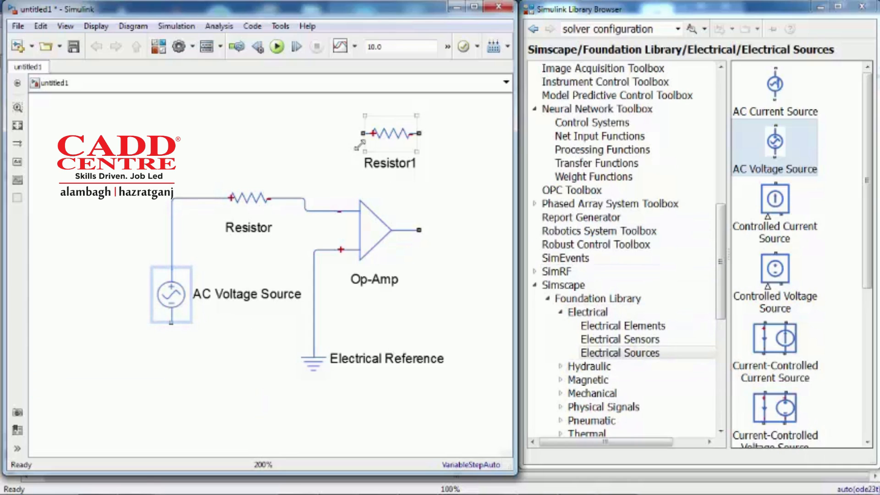
Connect Resistor1's positive terminal to the Op-Amp's negative input line, and ground the AC Voltage Source with a copy of the Electrical Reference.
{"action": "left_click_drag", "start_coordinate": [359, 133], "coordinate": [314, 210]}
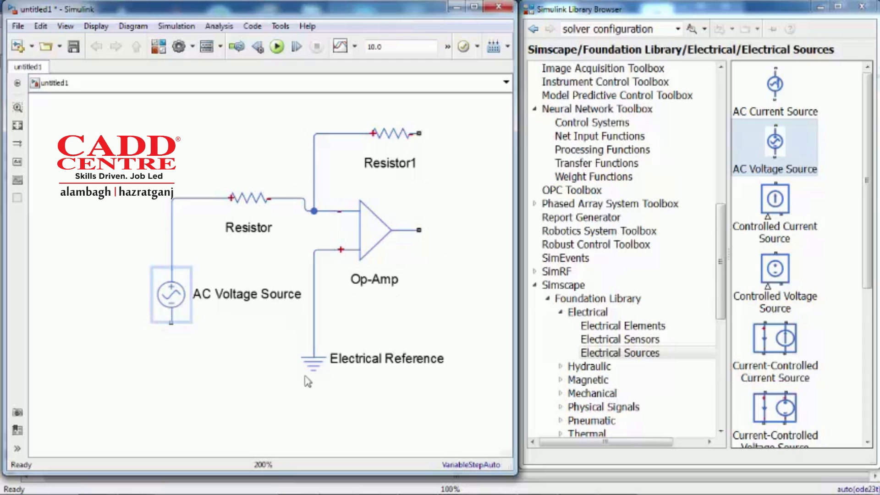
{"action": "left_click_drag", "start_coordinate": [320, 371], "coordinate": [177, 415]}
{"action": "left_click", "coordinate": [171, 322]}
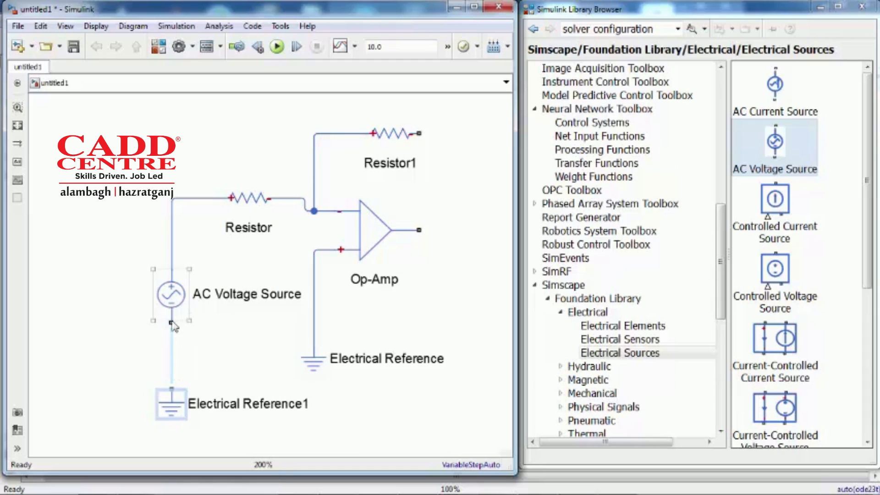
{"action": "left_click_drag", "start_coordinate": [171, 322], "coordinate": [171, 393]}
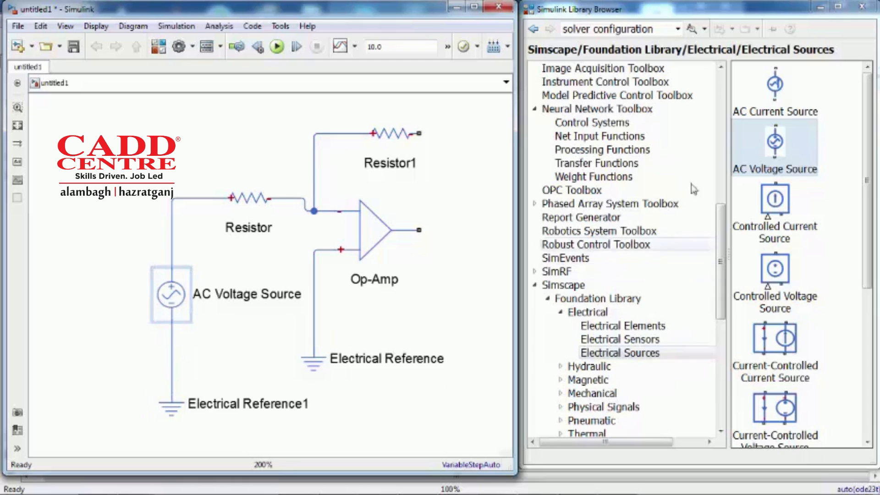
Search the library for "solver configuration" and attach a Solver Configuration block to the line between the AC Voltage Source and its ground.
{"action": "left_click", "coordinate": [677, 29]}
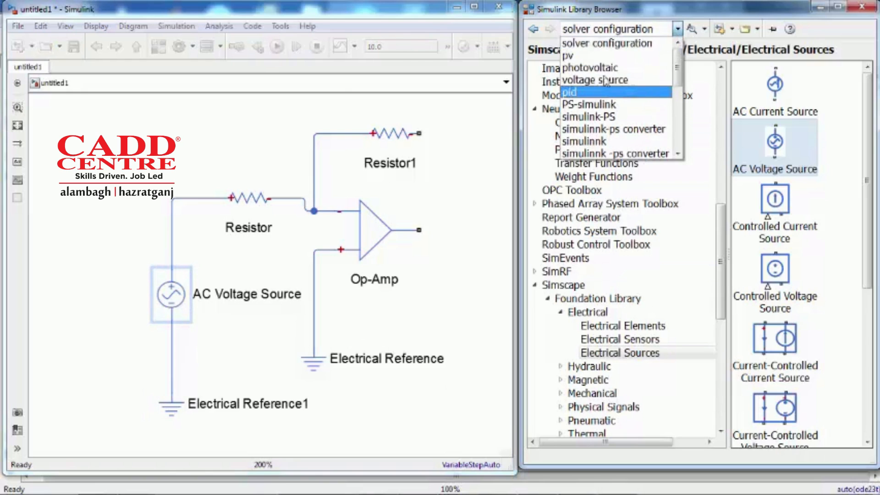
{"action": "left_click", "coordinate": [609, 43]}
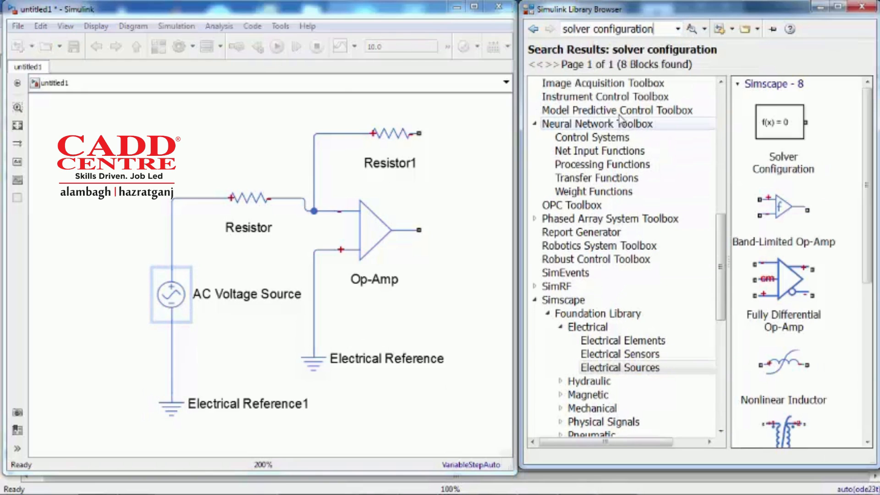
{"action": "left_click_drag", "start_coordinate": [775, 120], "coordinate": [171, 346]}
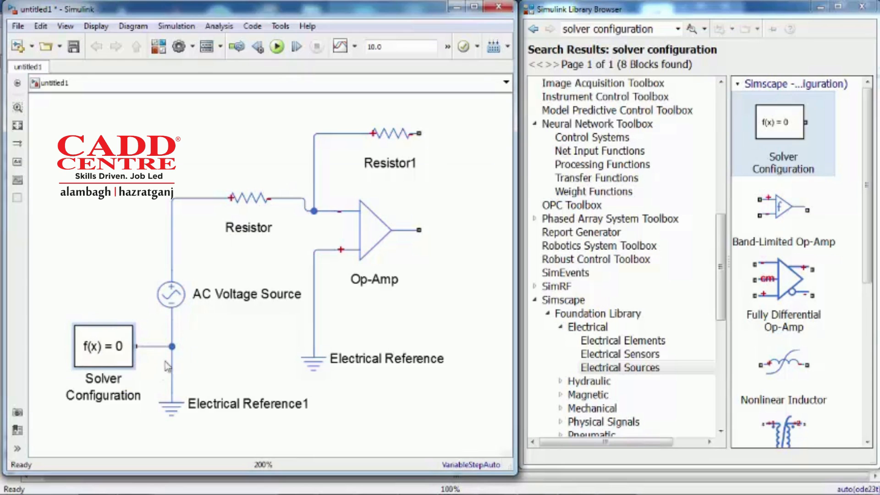
Set the Solver Configuration block's consistency tolerance to 1.
{"action": "double_click", "coordinate": [109, 358]}
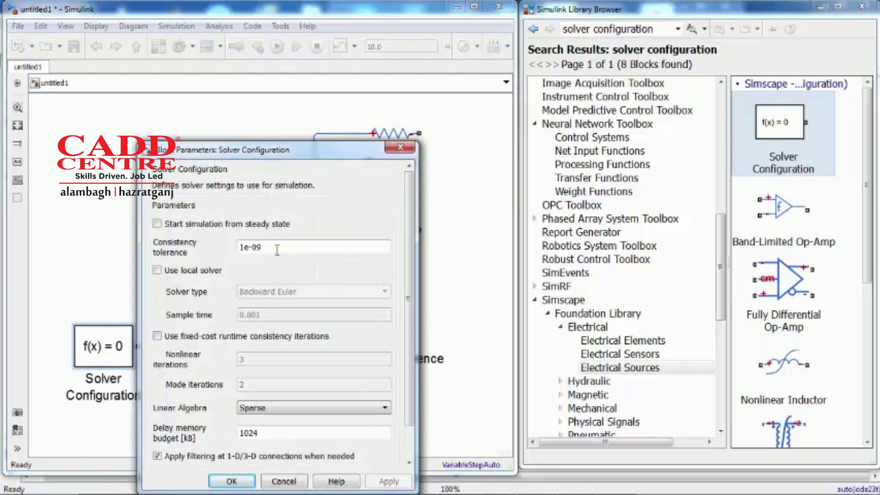
{"action": "left_click_drag", "start_coordinate": [277, 250], "coordinate": [296, 250]}
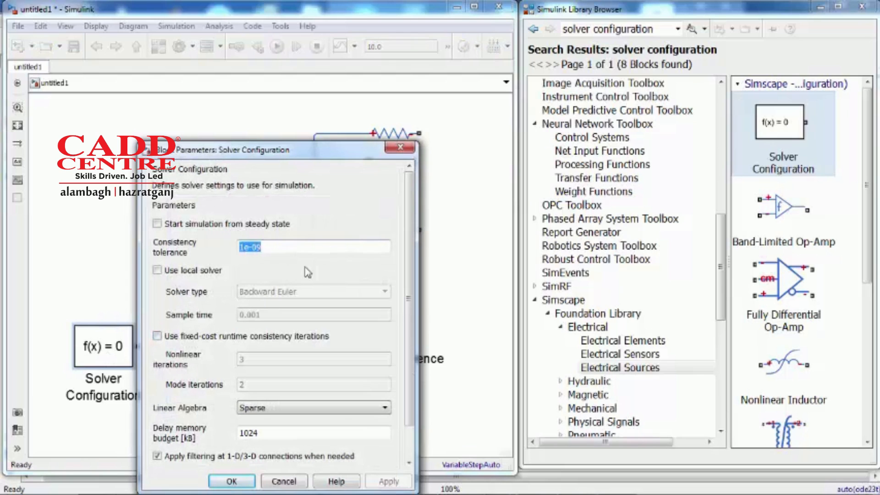
{"action": "type", "text": "1"}
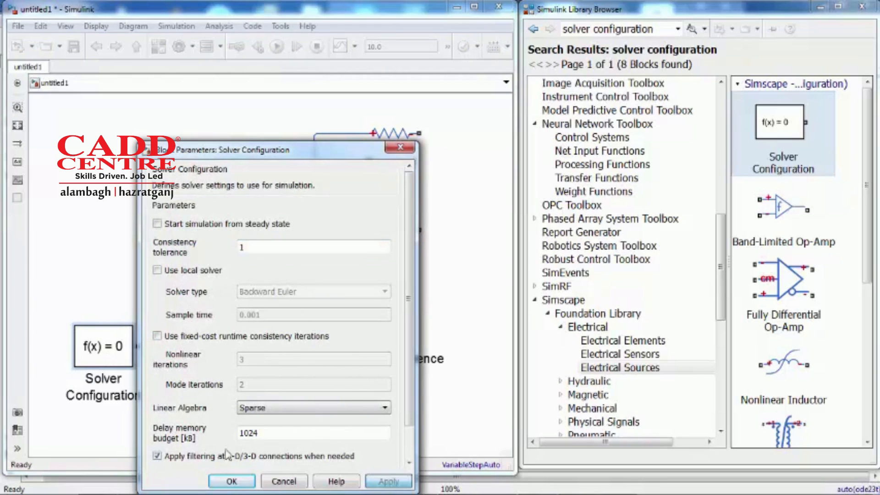
{"action": "left_click", "coordinate": [233, 481]}
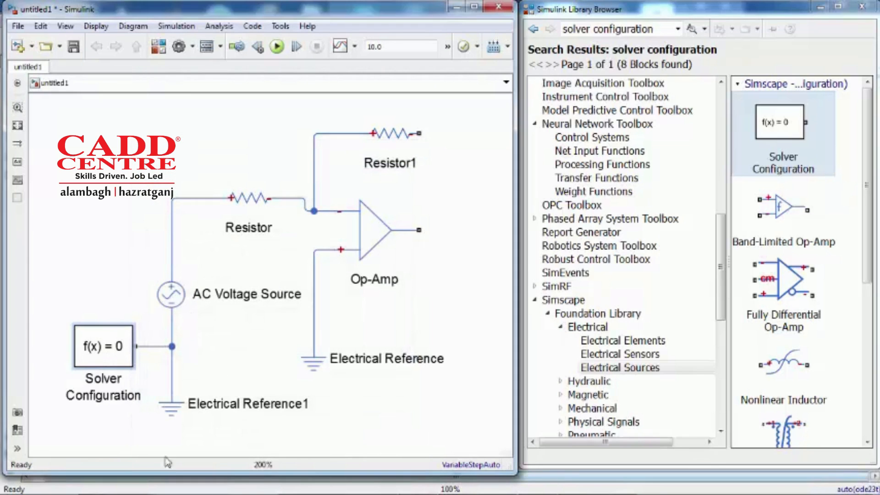
Set the resistance unit of the input Resistor to kOhm.
{"action": "left_click", "coordinate": [271, 206]}
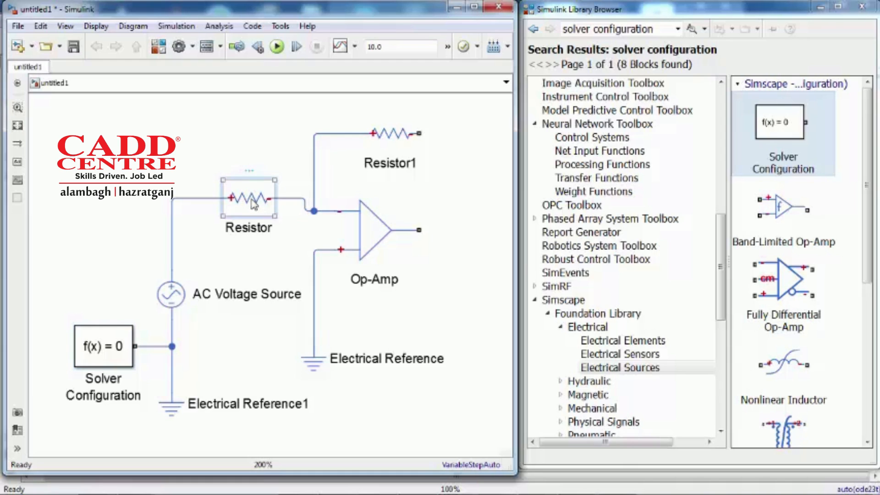
{"action": "double_click", "coordinate": [253, 204]}
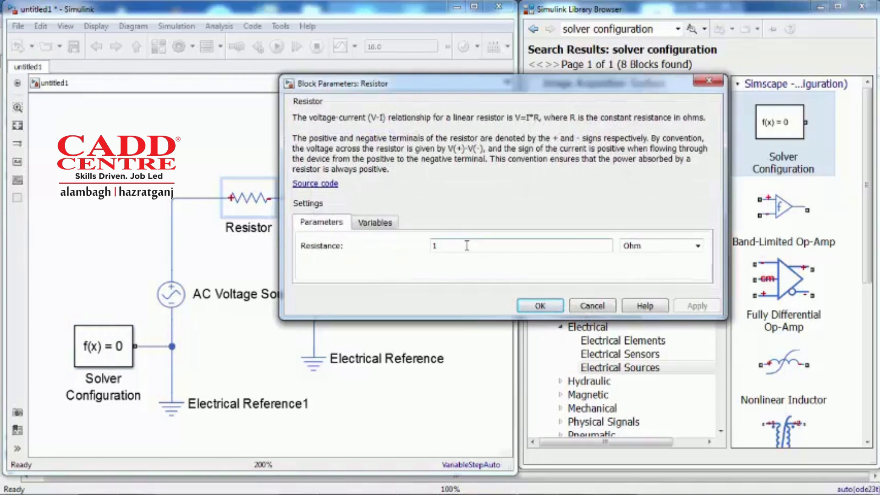
{"action": "left_click", "coordinate": [697, 246]}
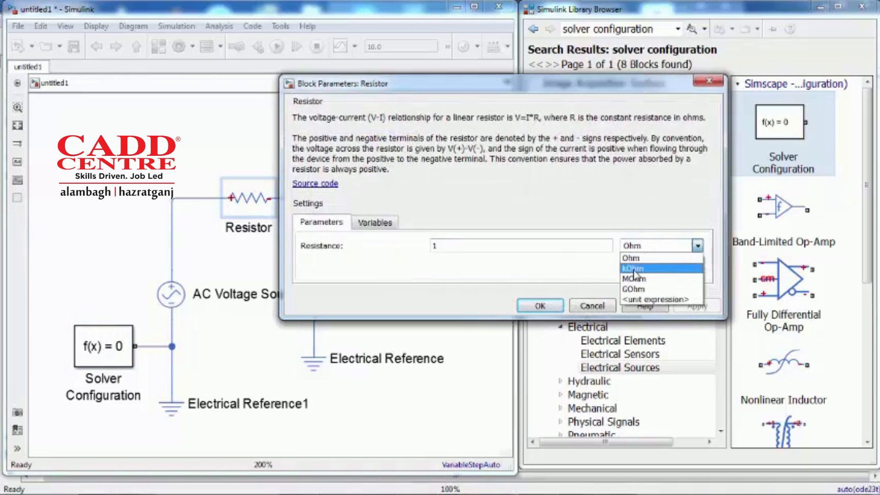
{"action": "left_click", "coordinate": [634, 269]}
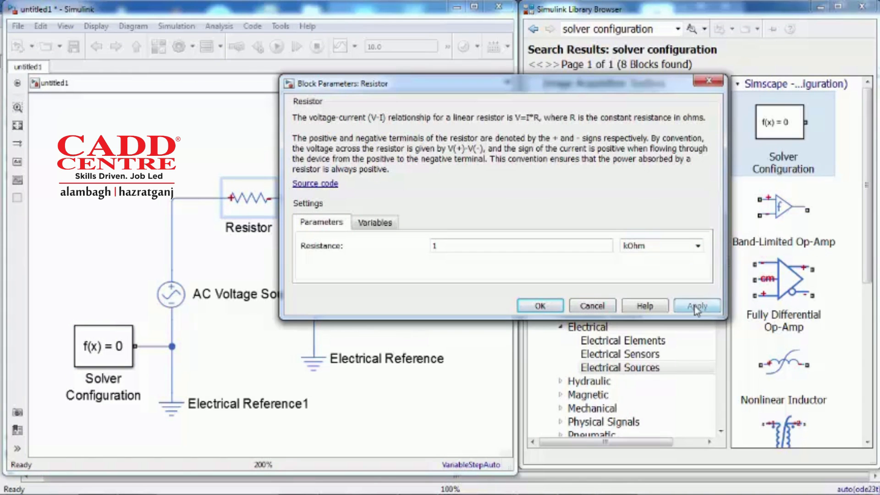
{"action": "left_click", "coordinate": [540, 306]}
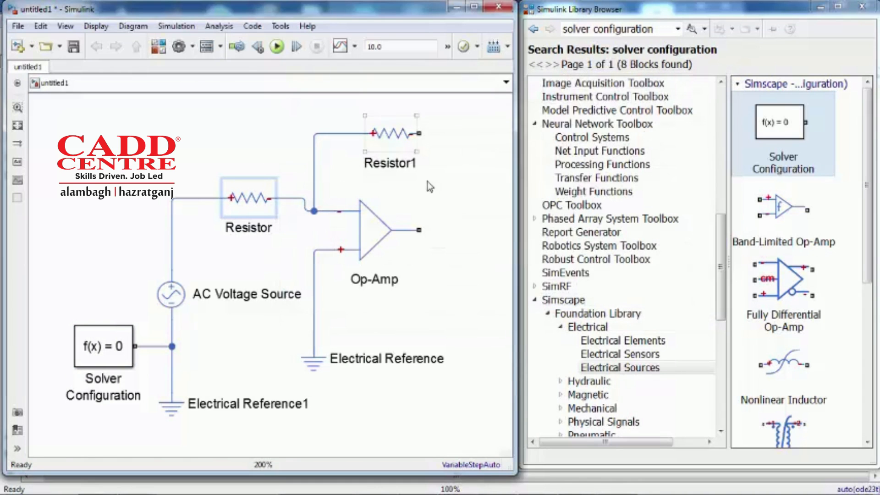
Connect Resistor1's negative terminal to the Op-Amp's output to close the feedback loop.
{"action": "mouse_move", "coordinate": [417, 132]}
{"action": "left_mouse_down"}
{"action": "mouse_move", "coordinate": [481, 133]}
{"action": "mouse_move", "coordinate": [476, 220]}
{"action": "mouse_move", "coordinate": [424, 227]}
{"action": "left_mouse_up"}
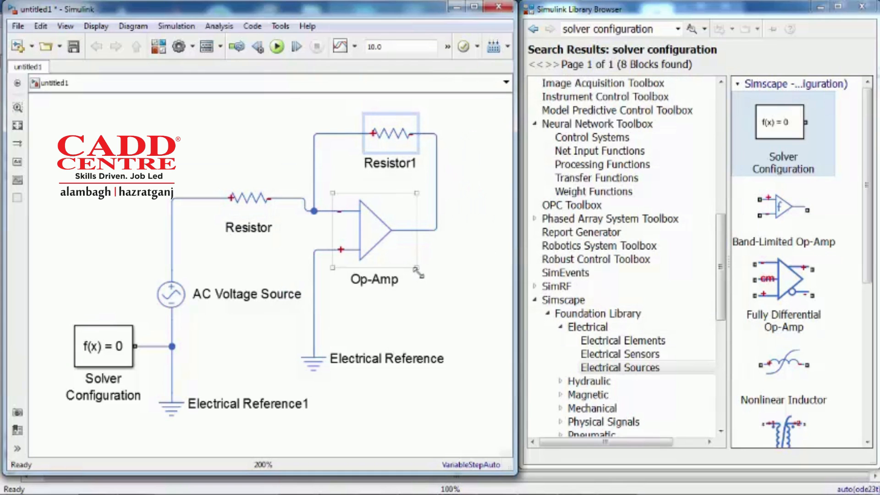
Add a Voltage Sensor block from Simscape's Electrical Sensors library beside the Op-Amp's output.
{"action": "left_click_drag", "start_coordinate": [445, 262], "coordinate": [395, 272]}
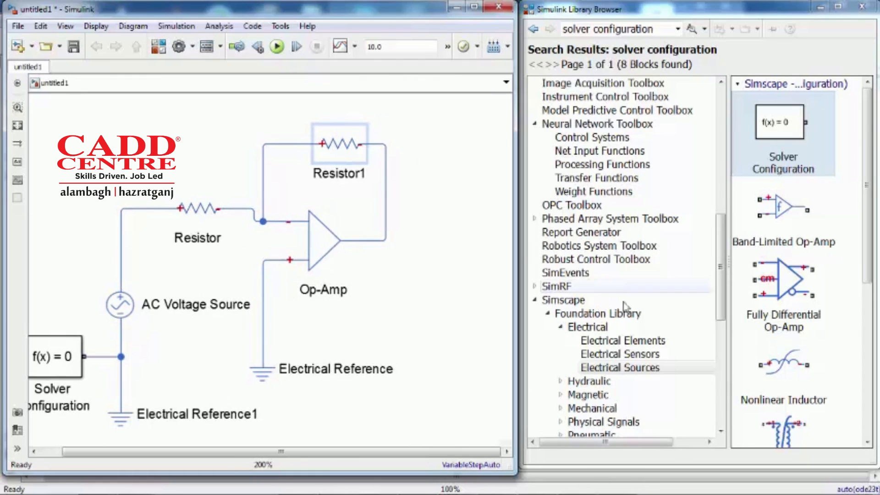
{"action": "left_click", "coordinate": [635, 365]}
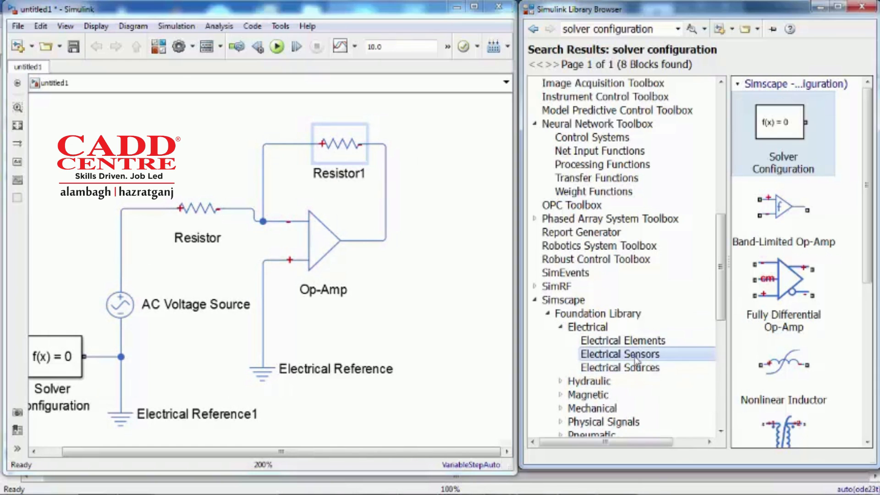
{"action": "left_click", "coordinate": [626, 340]}
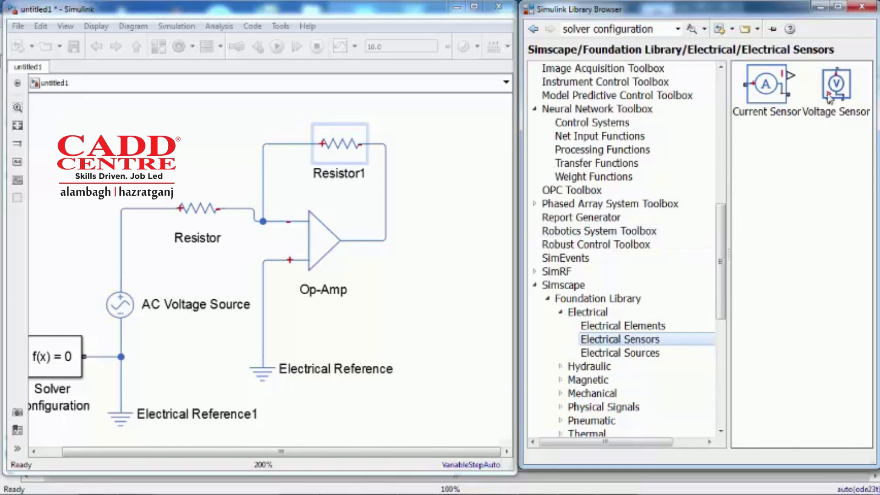
{"action": "left_click_drag", "start_coordinate": [839, 92], "coordinate": [742, 142]}
{"action": "left_click_drag", "start_coordinate": [506, 204], "coordinate": [470, 191]}
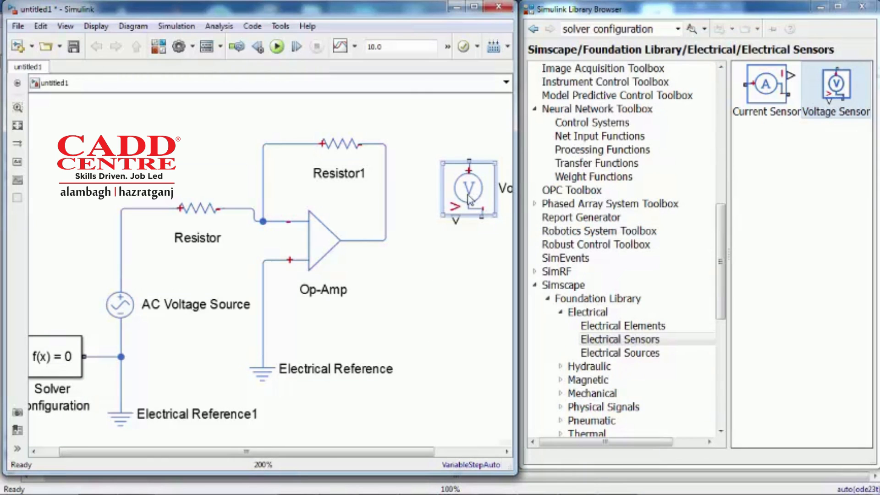
{"action": "left_click_drag", "start_coordinate": [469, 199], "coordinate": [443, 205]}
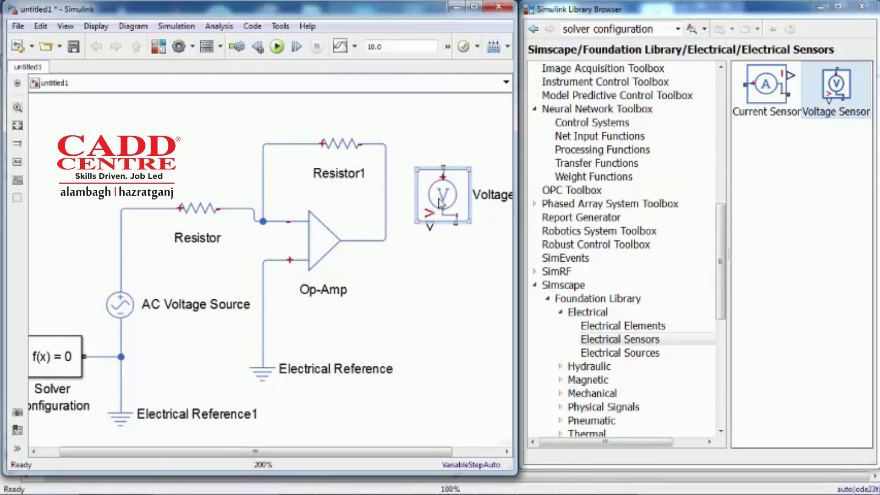
Flip the Voltage Sensor block left-right.
{"action": "right_click", "coordinate": [452, 210]}
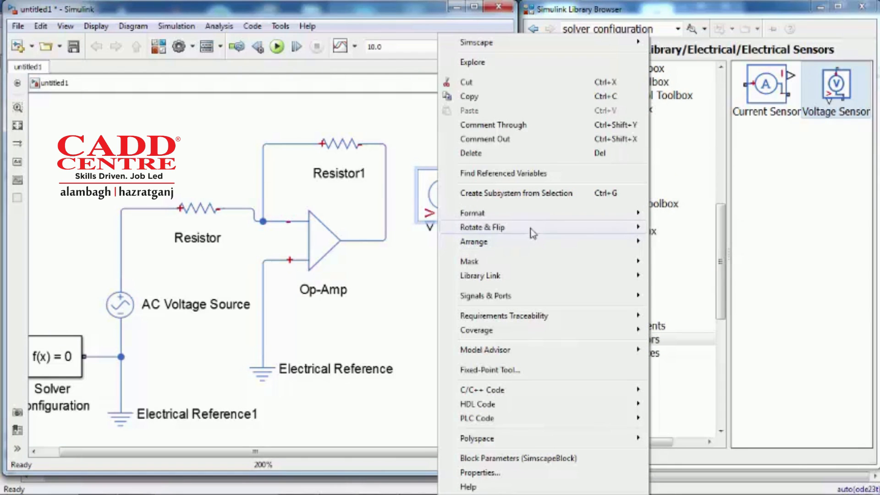
{"action": "mouse_move", "coordinate": [619, 227]}
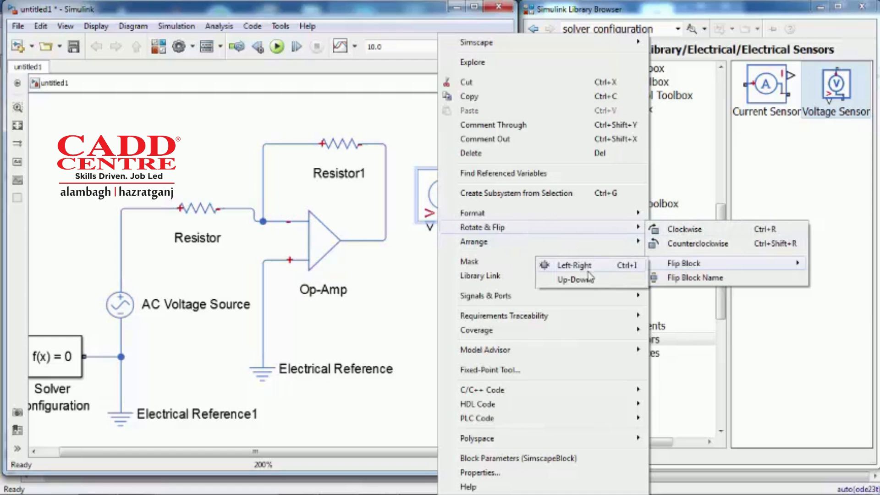
{"action": "mouse_move", "coordinate": [586, 265]}
{"action": "mouse_move", "coordinate": [550, 228]}
{"action": "mouse_move", "coordinate": [683, 263]}
{"action": "left_click", "coordinate": [605, 265]}
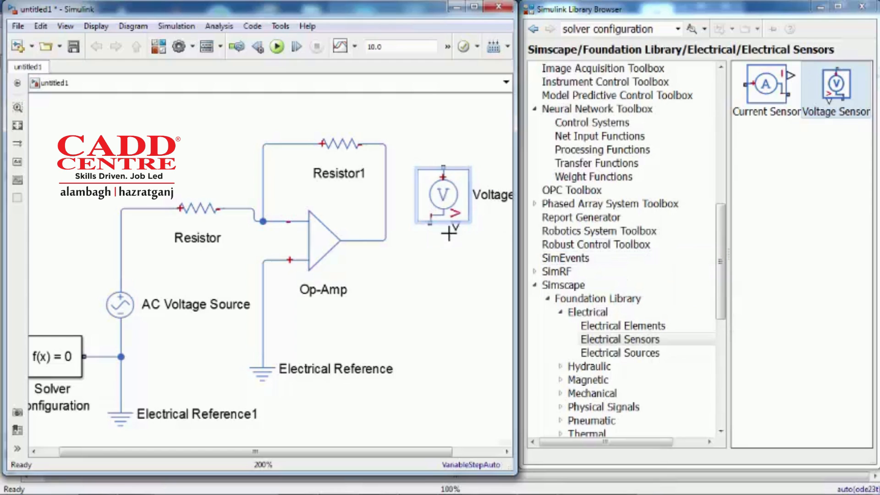
Move the Voltage Sensor lower beside the Op-Amp and connect its positive terminal to the Op-Amp's output node.
{"action": "left_click", "coordinate": [468, 203]}
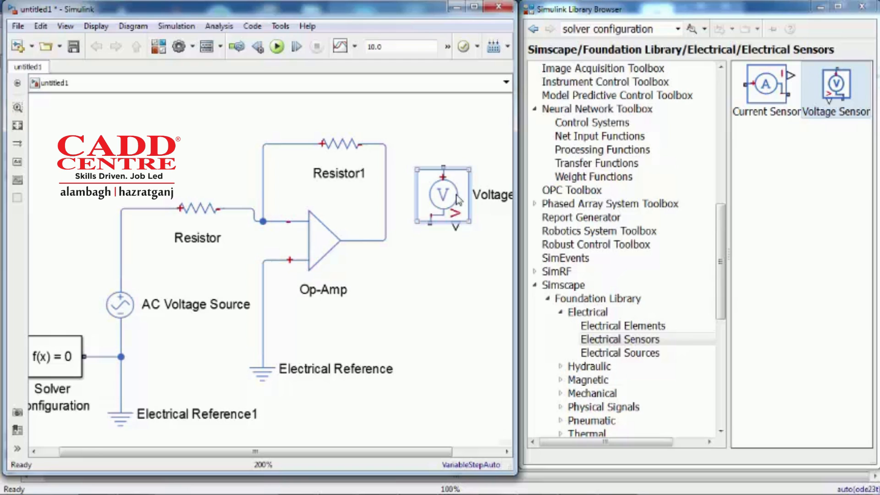
{"action": "left_click_drag", "start_coordinate": [457, 198], "coordinate": [477, 265]}
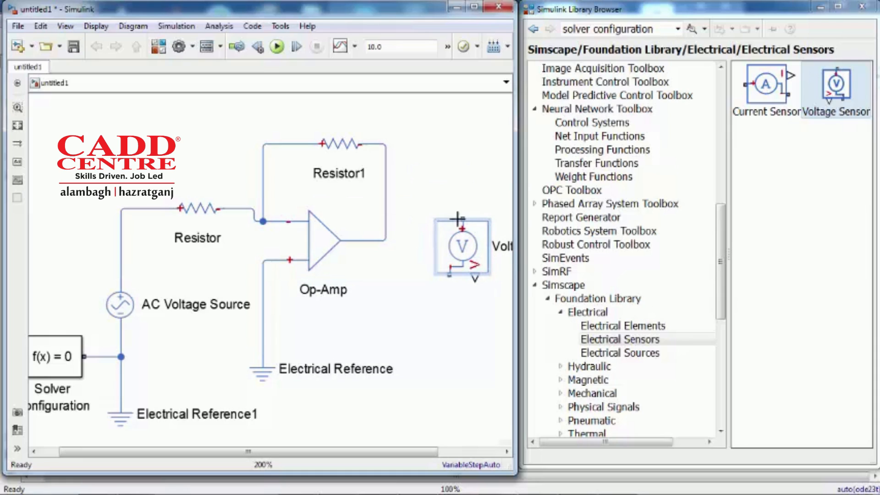
{"action": "left_click_drag", "start_coordinate": [404, 223], "coordinate": [386, 237]}
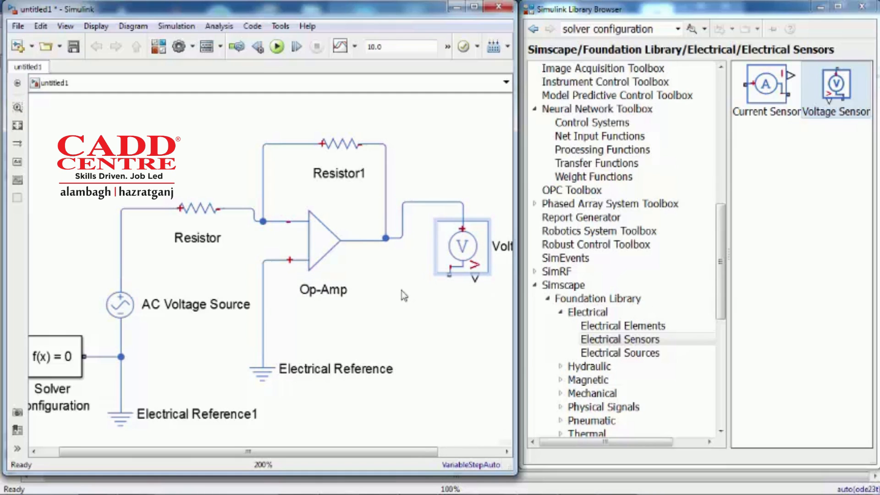
Copy the Electrical Reference below the Voltage Sensor, connect it to the sensor's negative terminal and shift the sensor slightly closer to the Op-Amp.
{"action": "left_click", "coordinate": [456, 268]}
{"action": "left_click", "coordinate": [275, 362]}
{"action": "left_click_drag", "start_coordinate": [257, 378], "coordinate": [419, 365]}
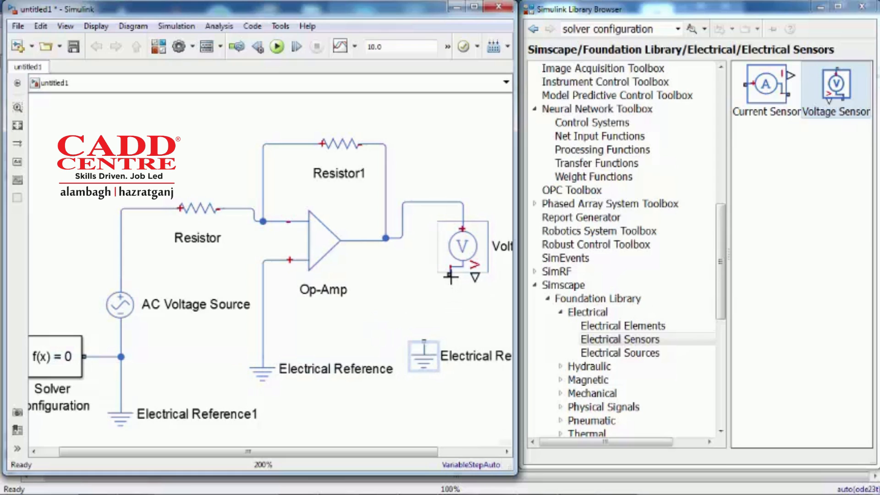
{"action": "left_click_drag", "start_coordinate": [451, 277], "coordinate": [424, 342]}
{"action": "left_click_drag", "start_coordinate": [472, 277], "coordinate": [459, 271]}
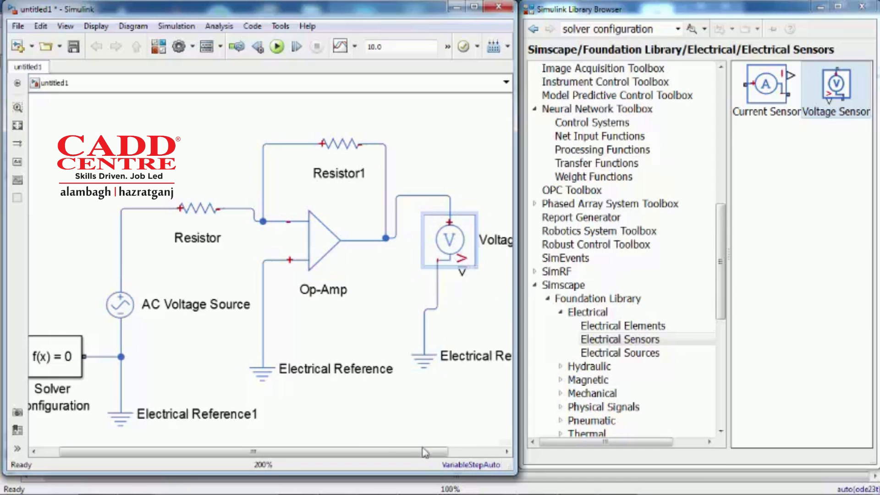
Search the library for "PS-simulink", add a PS-Simulink Converter beside the Voltage Sensor and connect it to the sensor's V output.
{"action": "left_click_drag", "start_coordinate": [424, 452], "coordinate": [478, 452]}
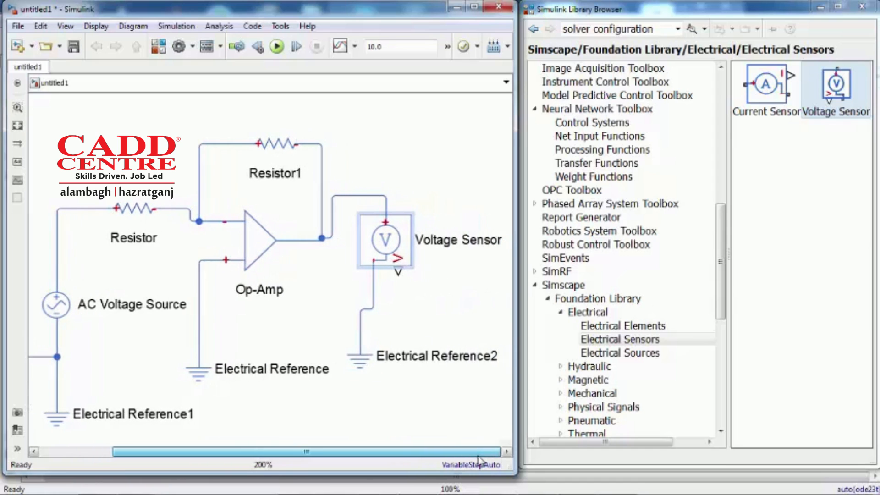
{"action": "left_click", "coordinate": [678, 30]}
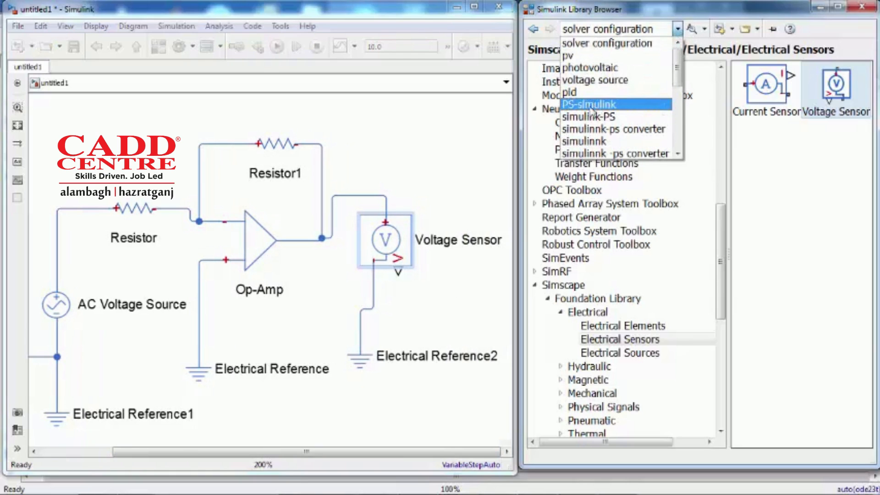
{"action": "left_click", "coordinate": [593, 107]}
{"action": "key", "text": "Return"}
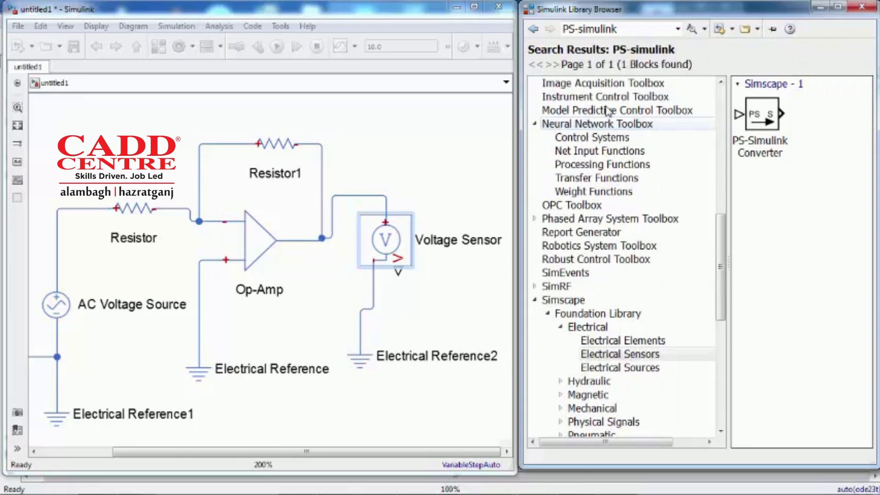
{"action": "left_click_drag", "start_coordinate": [761, 115], "coordinate": [477, 279]}
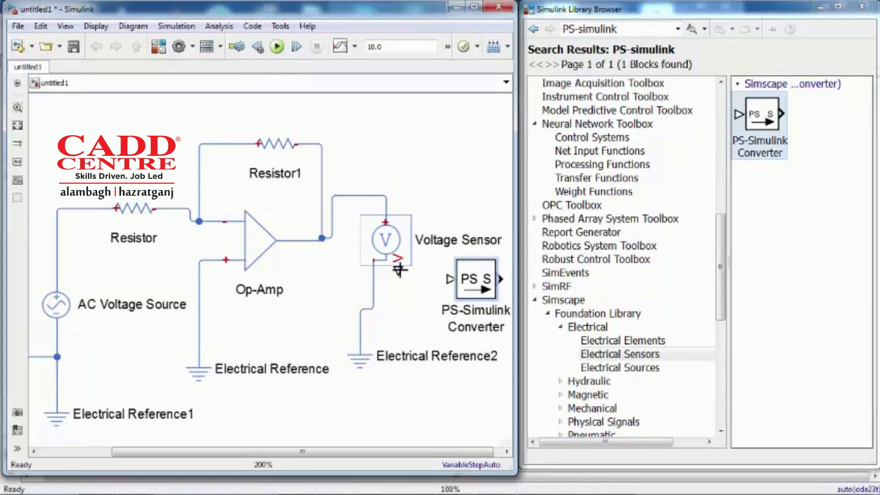
{"action": "mouse_move", "coordinate": [400, 271]}
{"action": "left_mouse_down"}
{"action": "mouse_move", "coordinate": [404, 291]}
{"action": "mouse_move", "coordinate": [449, 279]}
{"action": "left_mouse_up"}
Duplicate the Voltage Sensor and place the copy above the original, clear of the feedback resistor.
{"action": "left_click", "coordinate": [386, 261]}
{"action": "left_click_drag", "start_coordinate": [400, 231], "coordinate": [400, 134]}
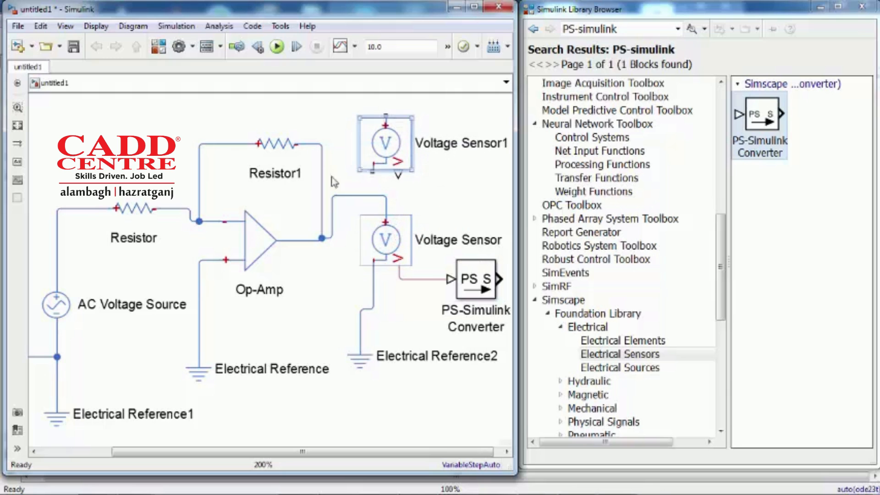
{"action": "left_click_drag", "start_coordinate": [345, 167], "coordinate": [357, 187]}
{"action": "scroll", "coordinate": [352, 181], "scroll_direction": "down", "scroll_amount": 1}
{"action": "scroll", "coordinate": [353, 184], "scroll_direction": "down", "scroll_amount": 1}
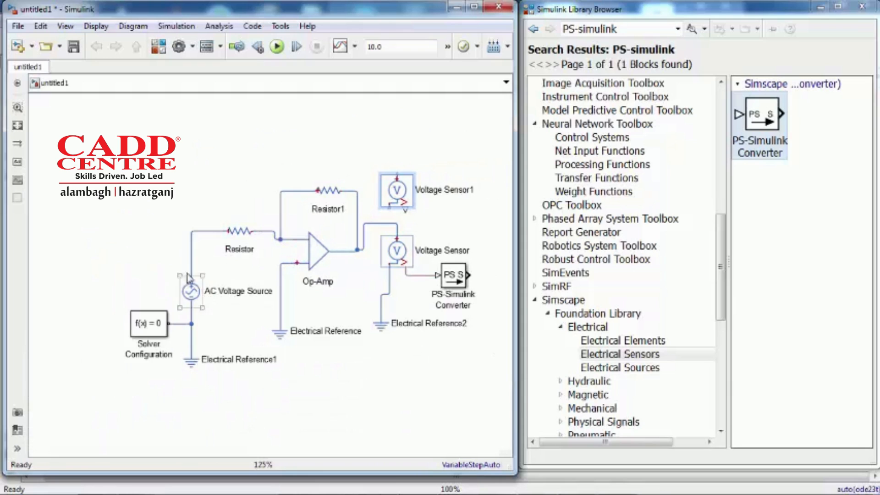
{"action": "left_click_drag", "start_coordinate": [407, 176], "coordinate": [415, 152]}
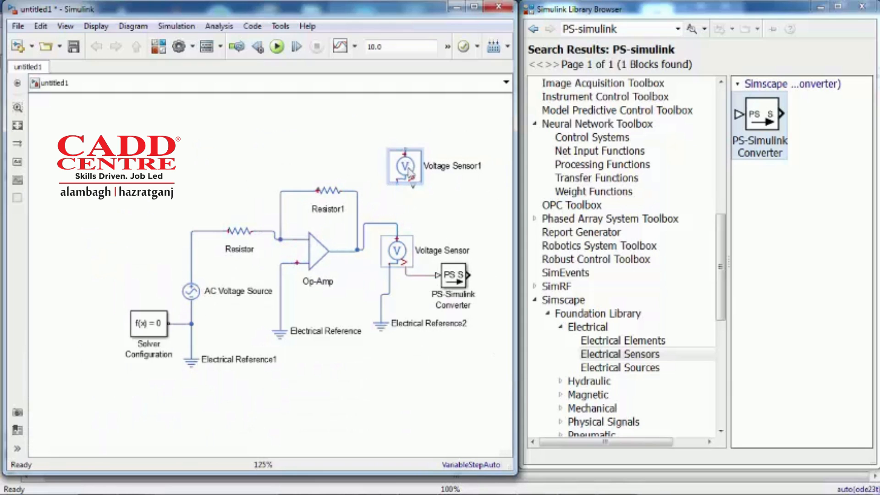
Copy an Electrical Reference below Voltage Sensor1, connect it to the sensor's negative terminal and move the sensor further up.
{"action": "left_click_drag", "start_coordinate": [378, 332], "coordinate": [405, 219]}
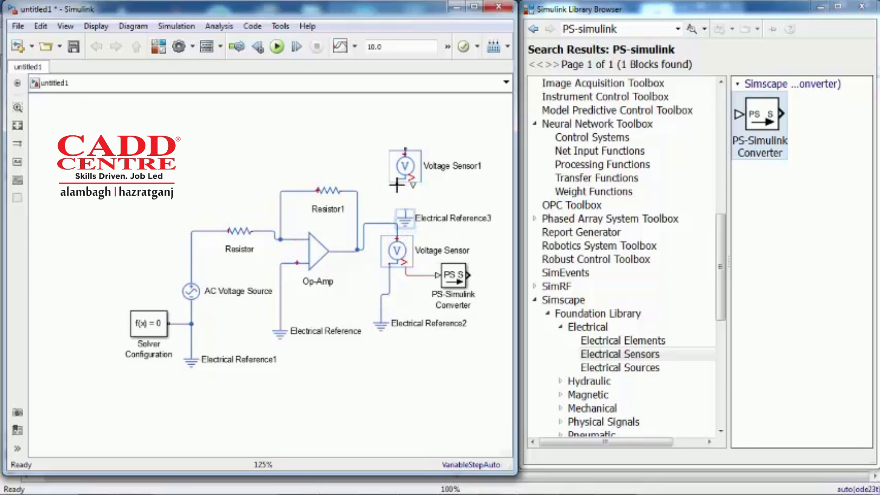
{"action": "left_click_drag", "start_coordinate": [397, 185], "coordinate": [405, 209]}
{"action": "left_click_drag", "start_coordinate": [406, 168], "coordinate": [414, 143]}
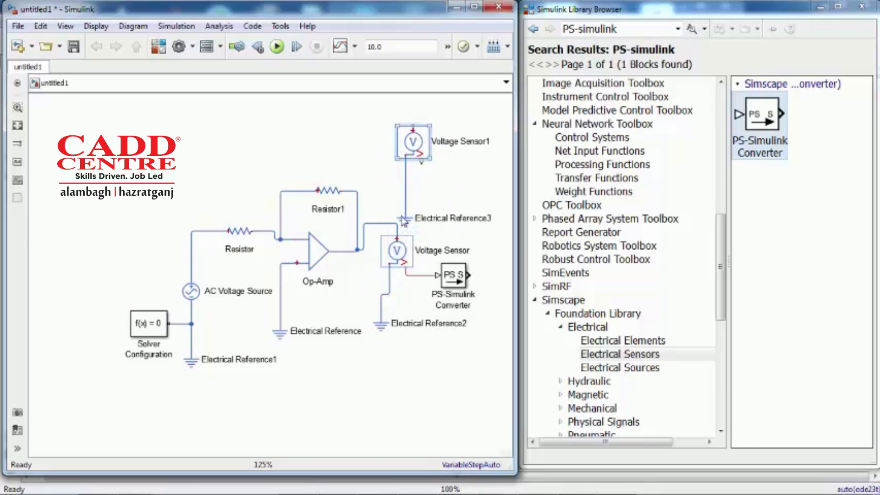
Duplicate the PS-Simulink Converter beside Voltage Sensor1 and connect it to that sensor's V output.
{"action": "left_click", "coordinate": [457, 282]}
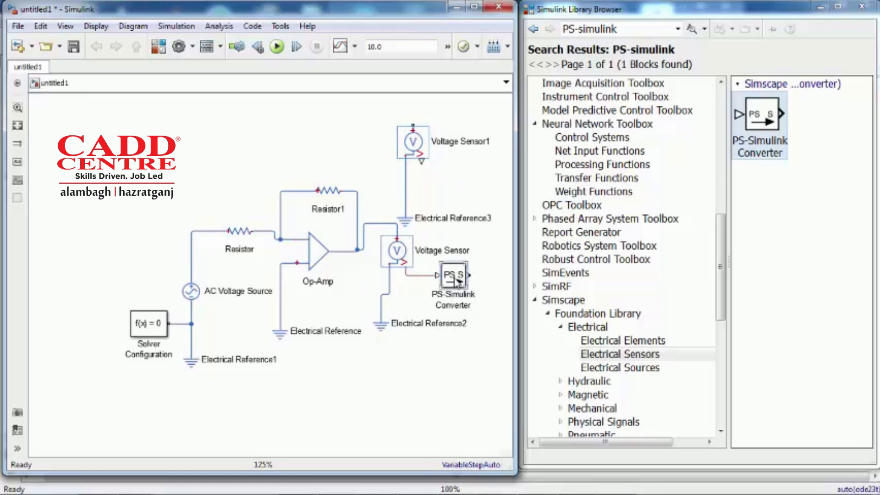
{"action": "left_click_drag", "start_coordinate": [458, 281], "coordinate": [474, 181]}
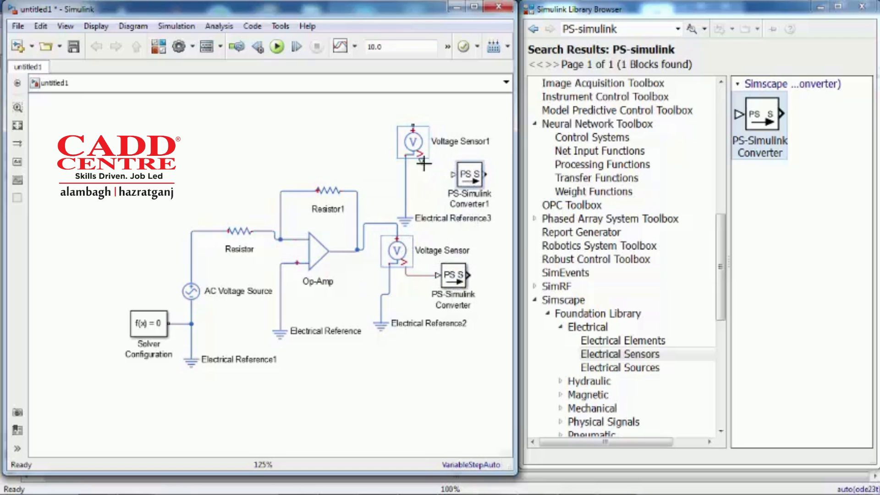
{"action": "left_click_drag", "start_coordinate": [422, 162], "coordinate": [453, 174]}
Connect Voltage Sensor1's positive terminal to the line between the AC Voltage Source and the input Resistor, and shift the line's vertical segment toward the source.
{"action": "left_click", "coordinate": [303, 236]}
{"action": "mouse_move", "coordinate": [412, 126]}
{"action": "left_mouse_down"}
{"action": "mouse_move", "coordinate": [403, 113]}
{"action": "mouse_move", "coordinate": [290, 118]}
{"action": "mouse_move", "coordinate": [186, 165]}
{"action": "mouse_move", "coordinate": [194, 232]}
{"action": "left_mouse_up"}
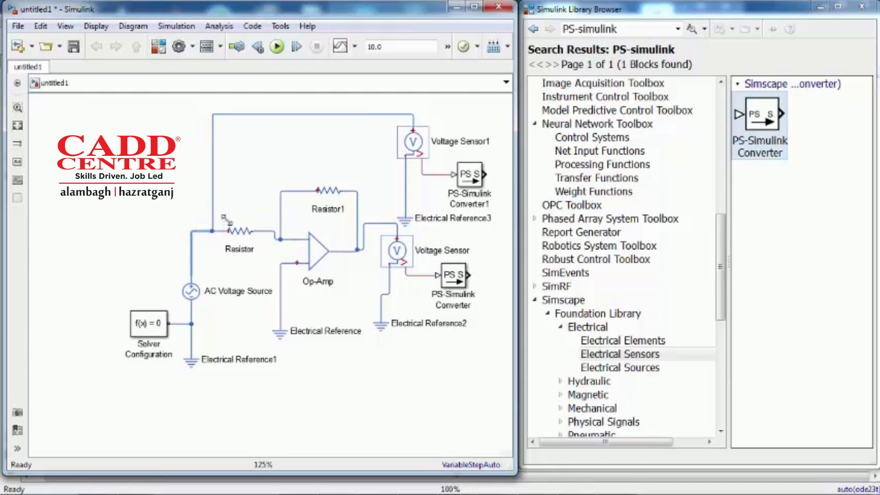
{"action": "left_click_drag", "start_coordinate": [214, 196], "coordinate": [196, 198]}
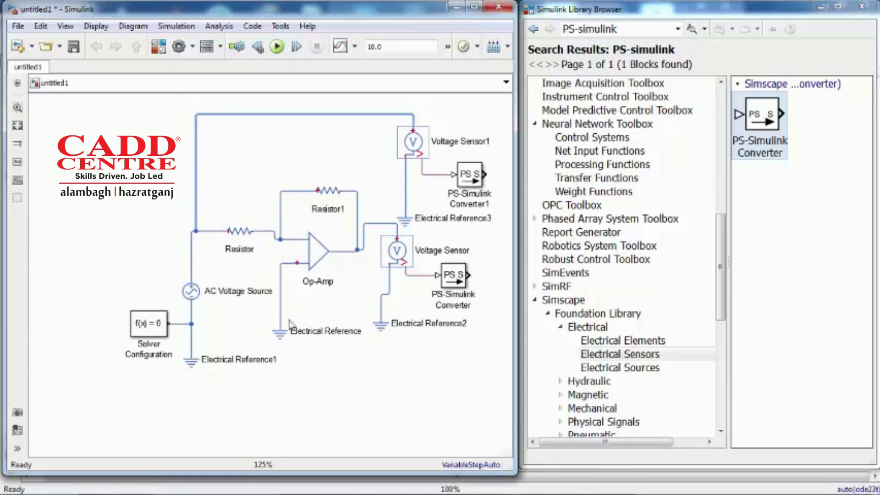
Align the lower PS-Simulink Converter vertically with PS-Simulink Converter1.
{"action": "left_click", "coordinate": [454, 187]}
{"action": "left_click_drag", "start_coordinate": [473, 234], "coordinate": [394, 230]}
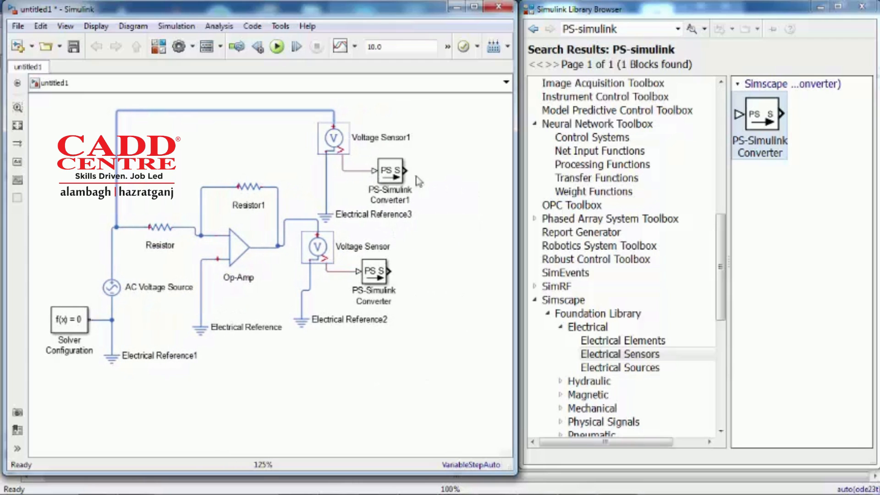
{"action": "left_click_drag", "start_coordinate": [378, 270], "coordinate": [392, 269]}
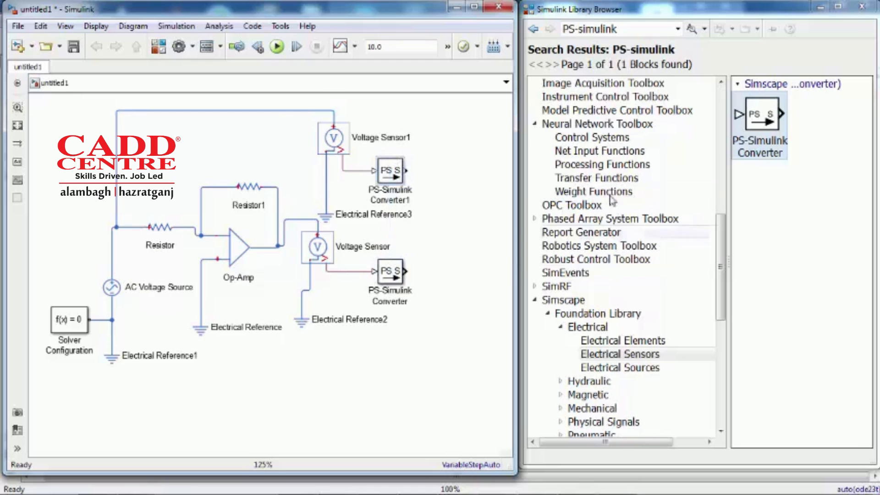
Add a Scope block from the Simulink Sinks library next to the two PS-Simulink Converters and enlarge it.
{"action": "scroll", "coordinate": [614, 295], "scroll_direction": "up", "scroll_amount": 10}
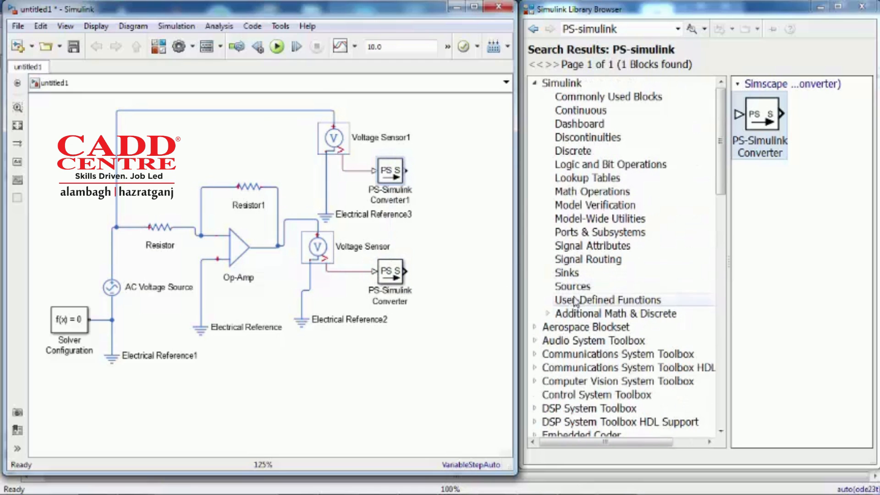
{"action": "left_click", "coordinate": [572, 273]}
{"action": "left_click", "coordinate": [589, 273]}
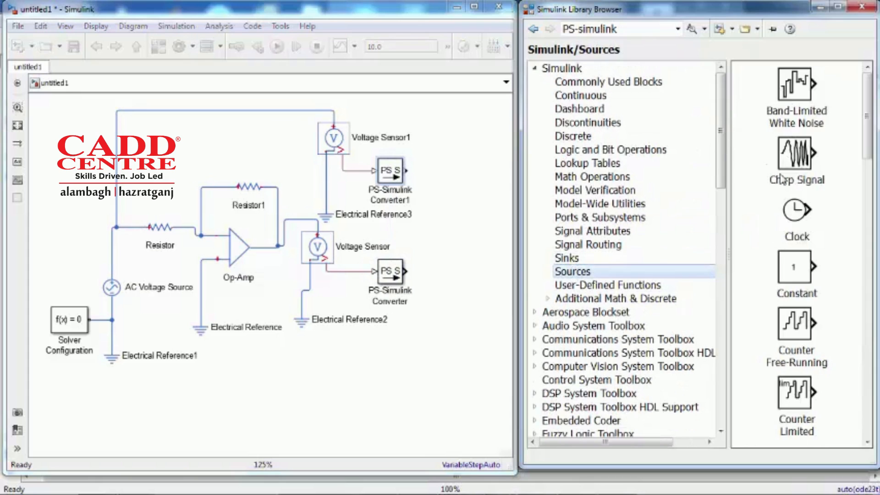
{"action": "left_click", "coordinate": [658, 258]}
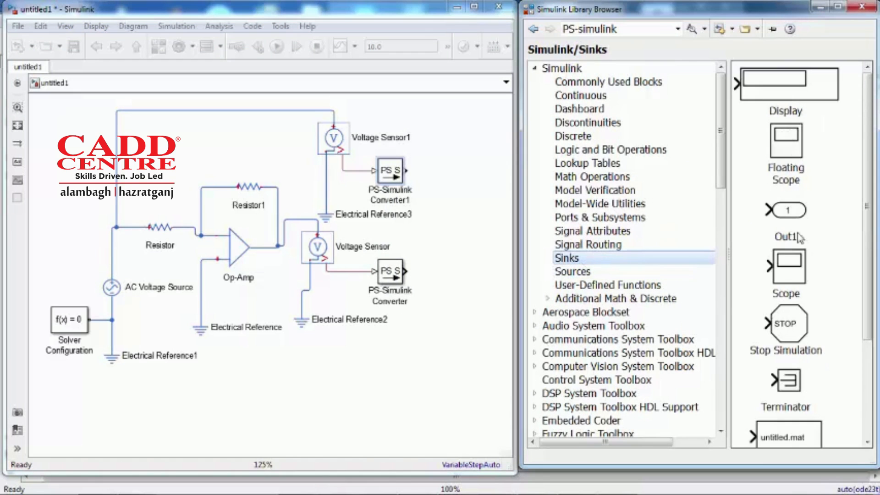
{"action": "left_click", "coordinate": [802, 268]}
{"action": "left_click_drag", "start_coordinate": [502, 254], "coordinate": [485, 273]}
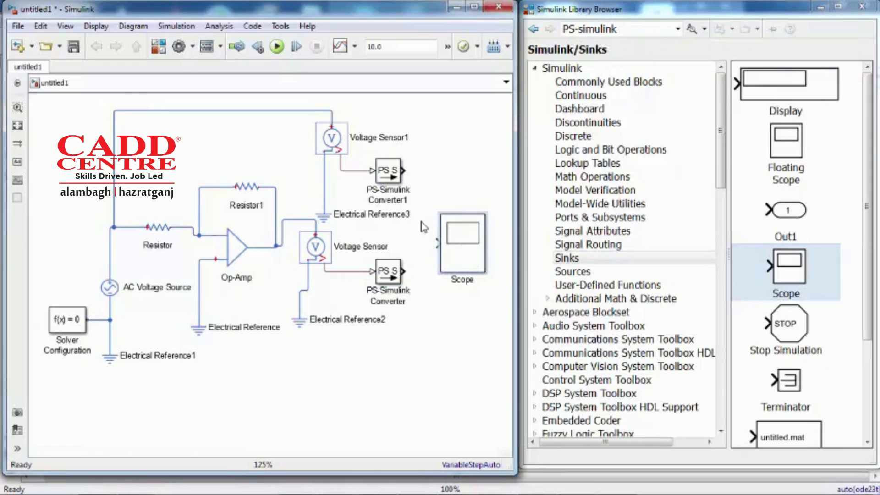
Set the number of input ports of the Scope to 2 in its configuration properties.
{"action": "left_click", "coordinate": [406, 174]}
{"action": "left_click", "coordinate": [466, 248]}
{"action": "double_click", "coordinate": [464, 247]}
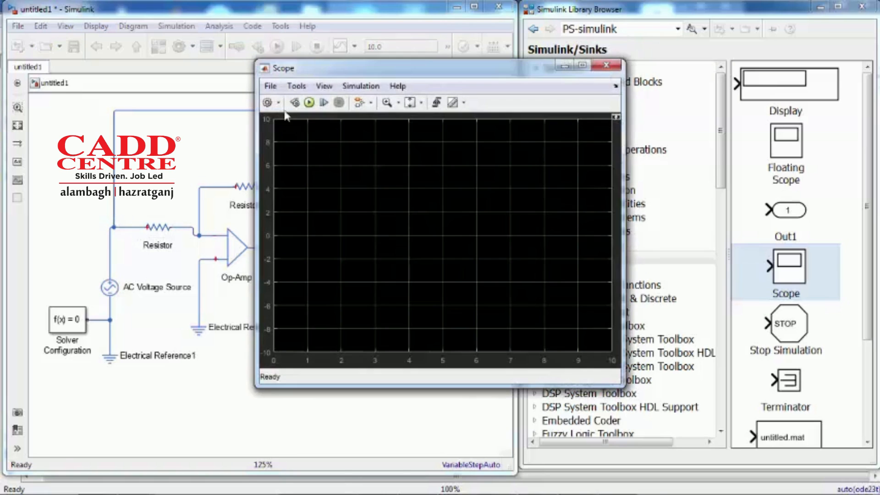
{"action": "left_click", "coordinate": [267, 103]}
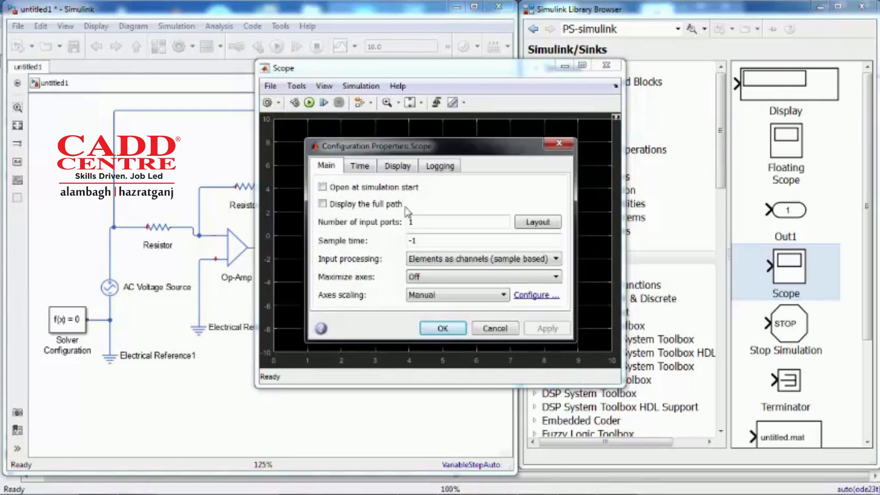
{"action": "double_click", "coordinate": [461, 224]}
{"action": "type", "text": "2"}
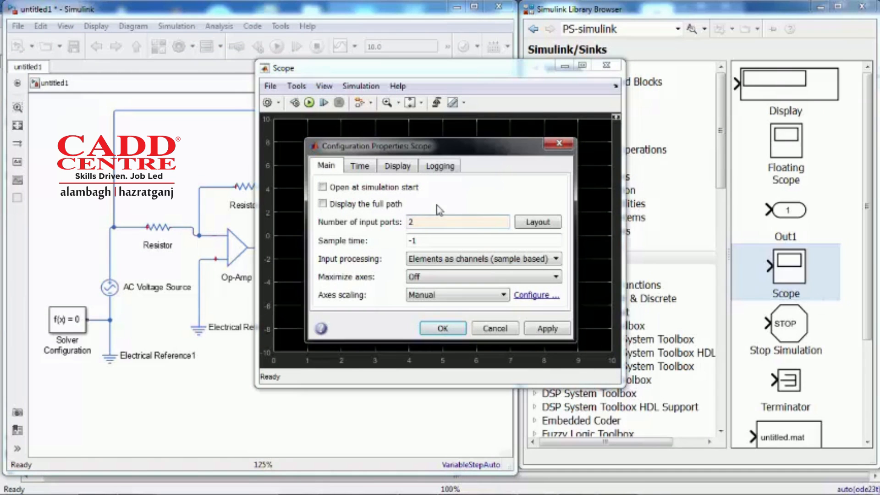
Lay out the Scope as two vertically stacked displays, apply the configuration and close the Scope window.
{"action": "left_click", "coordinate": [546, 226]}
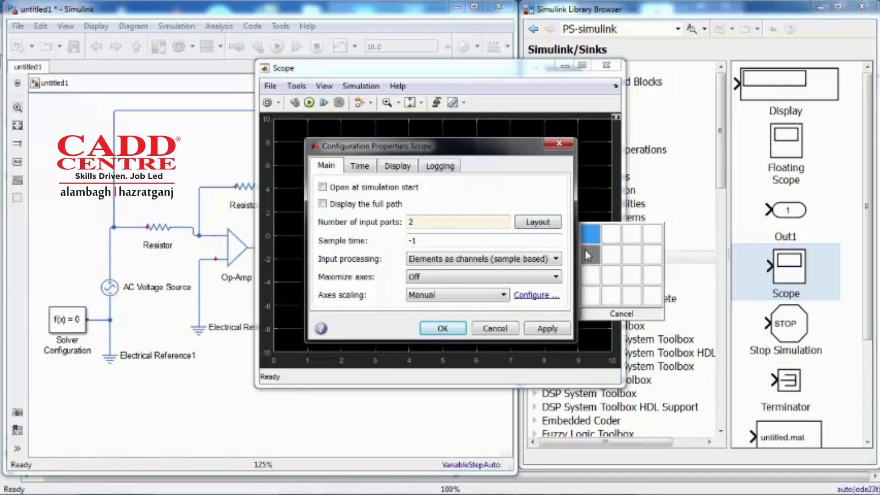
{"action": "left_click", "coordinate": [589, 255]}
{"action": "left_click", "coordinate": [560, 331]}
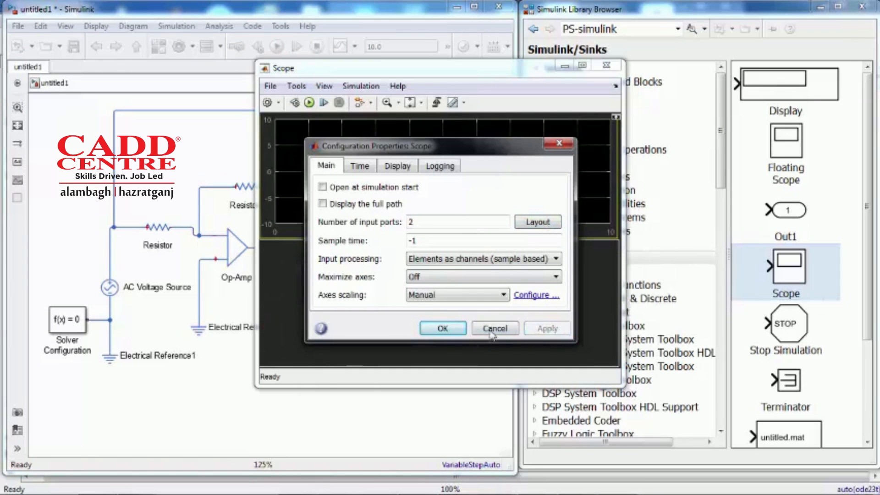
{"action": "left_click", "coordinate": [443, 329]}
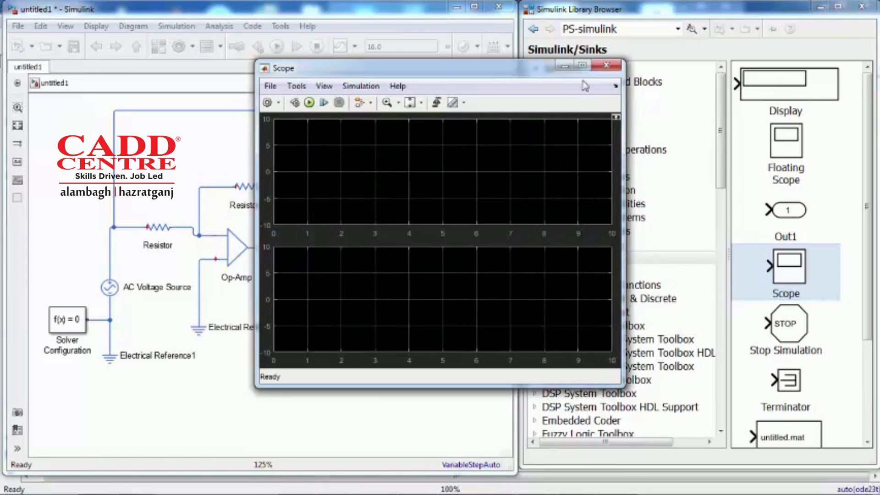
{"action": "left_click", "coordinate": [607, 65]}
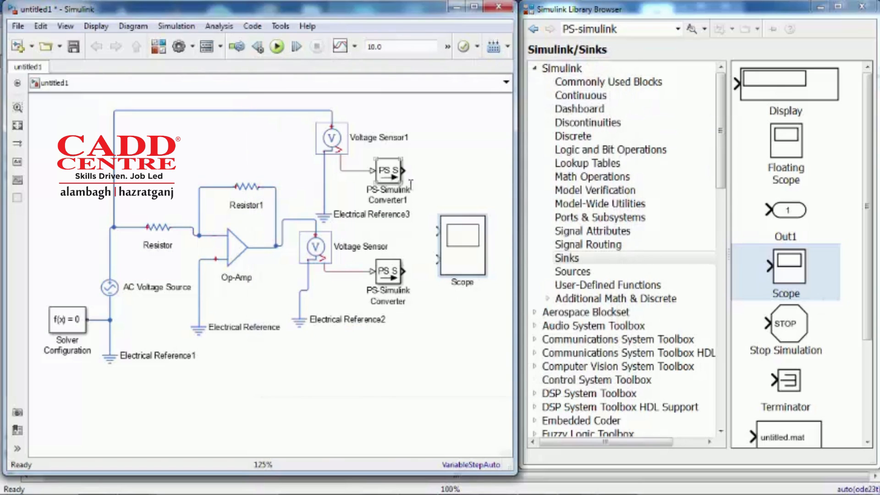
Connect PS-Simulink Converter1 to the Scope's upper input and PS-Simulink Converter to its lower input.
{"action": "left_click_drag", "start_coordinate": [403, 171], "coordinate": [437, 232]}
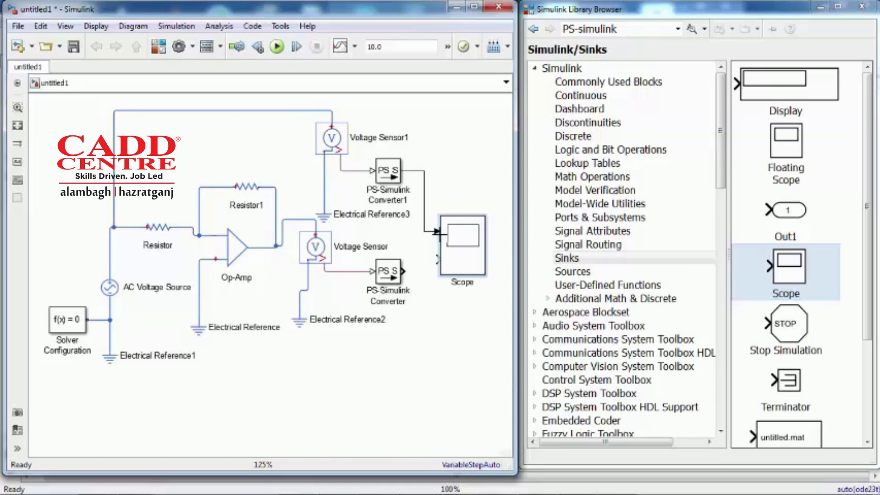
{"action": "left_click_drag", "start_coordinate": [404, 271], "coordinate": [436, 259]}
Set the solver's Max step size to 0.1 in the model's configuration parameters.
{"action": "left_click", "coordinate": [179, 47]}
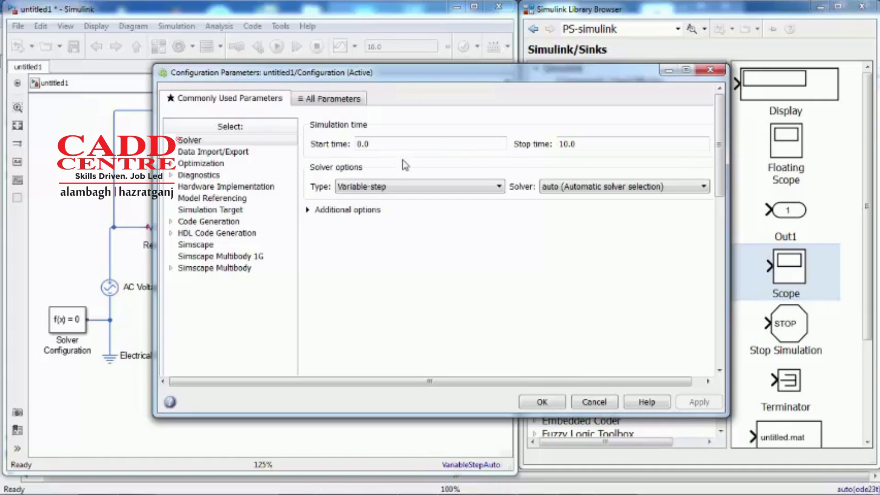
{"action": "left_click", "coordinate": [330, 104]}
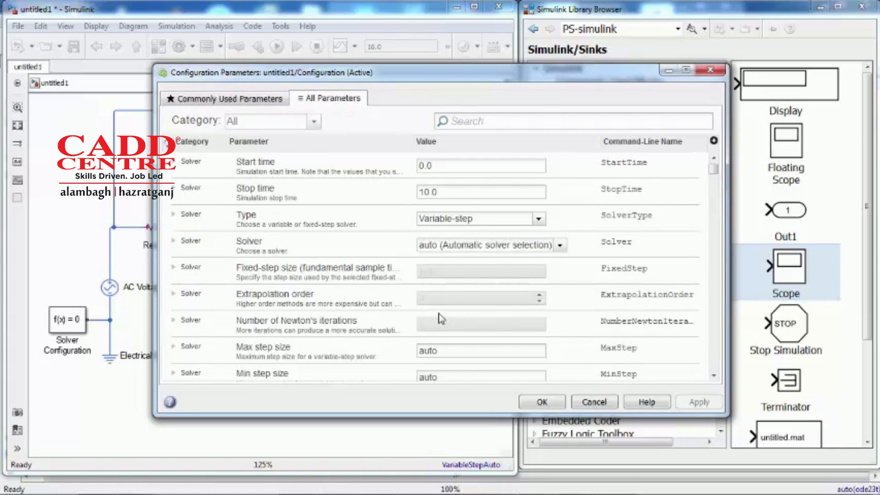
{"action": "scroll", "coordinate": [442, 318], "scroll_direction": "down", "scroll_amount": 1}
{"action": "left_click", "coordinate": [468, 313]}
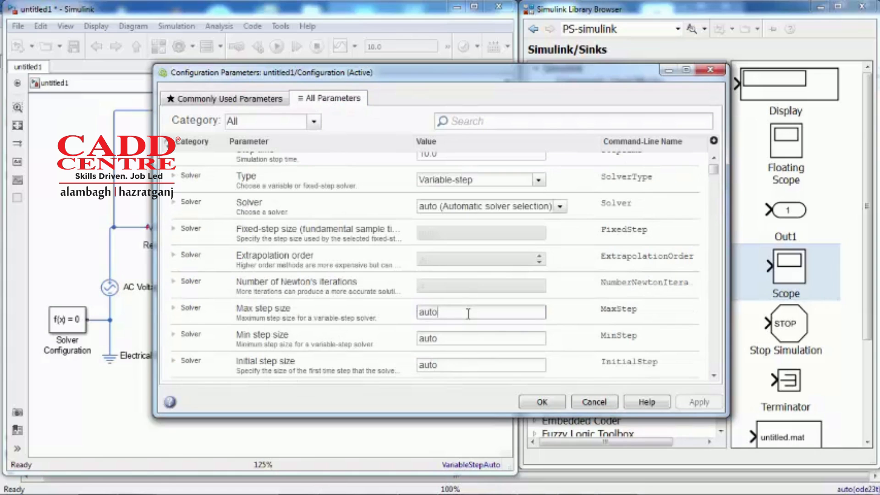
{"action": "left_click_drag", "start_coordinate": [465, 312], "coordinate": [403, 302]}
{"action": "type", "text": "0.1"}
{"action": "left_click", "coordinate": [546, 402]}
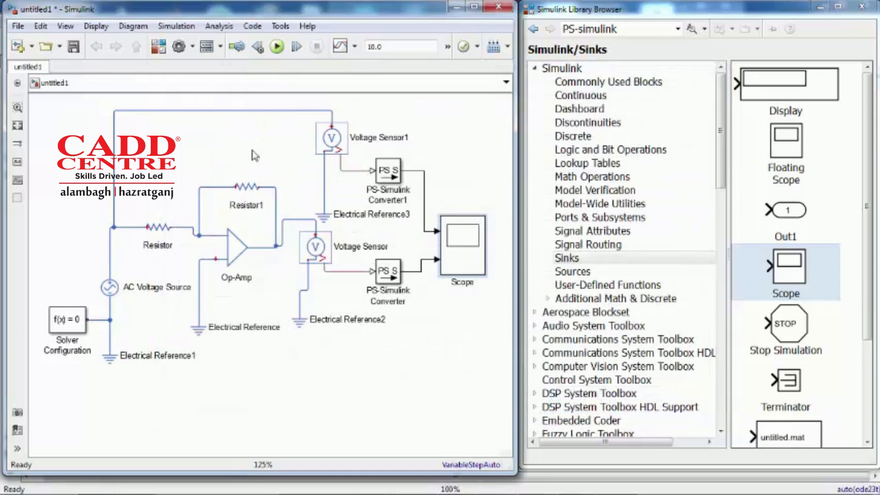
Run the simulation and examine the amplifier's input and output waveforms in the maximized Scope window, then minimize it.
{"action": "left_click", "coordinate": [277, 47]}
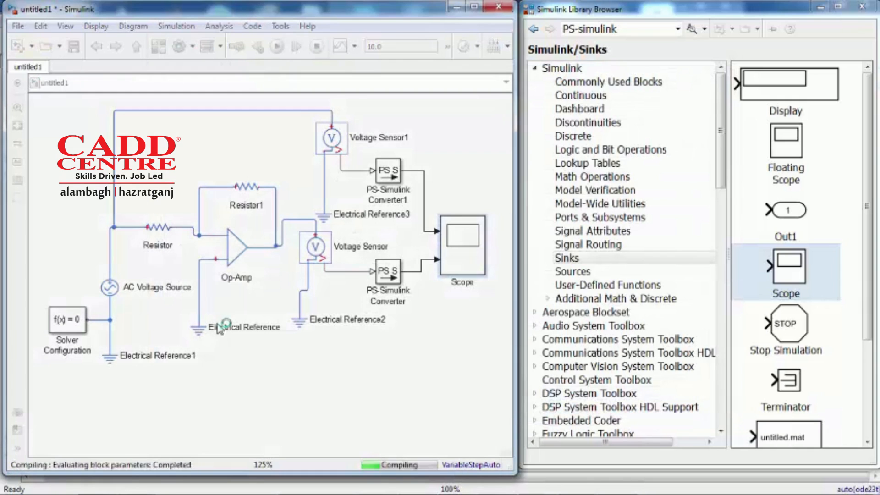
{"action": "double_click", "coordinate": [470, 257]}
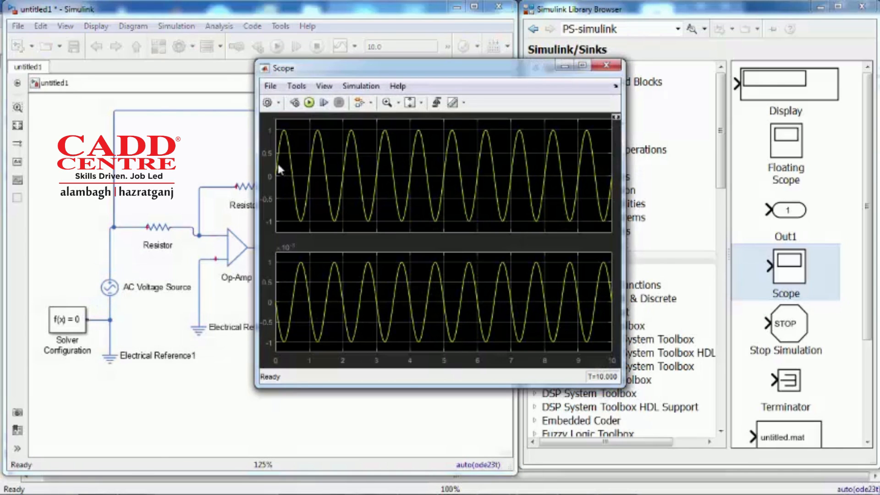
{"action": "left_click", "coordinate": [583, 65]}
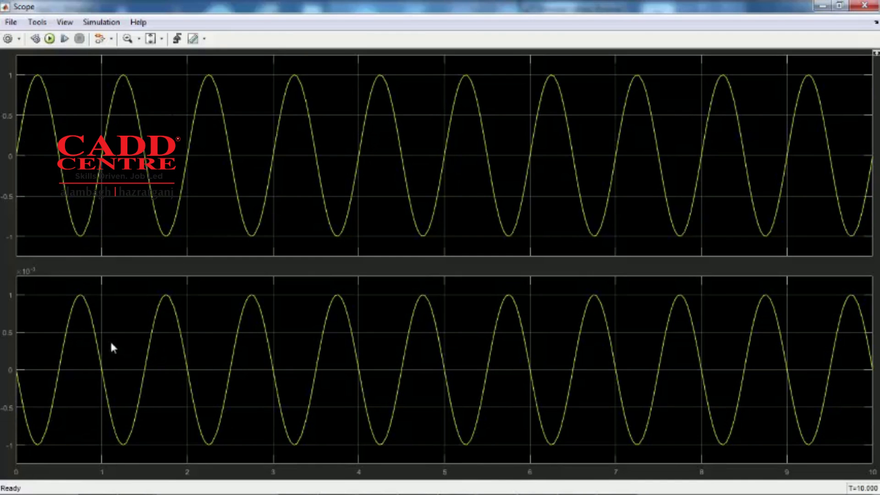
{"action": "left_click", "coordinate": [822, 5]}
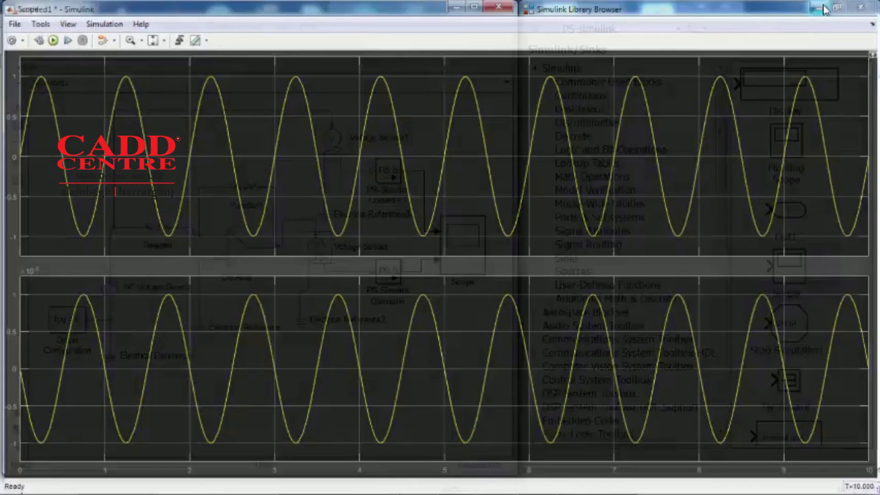